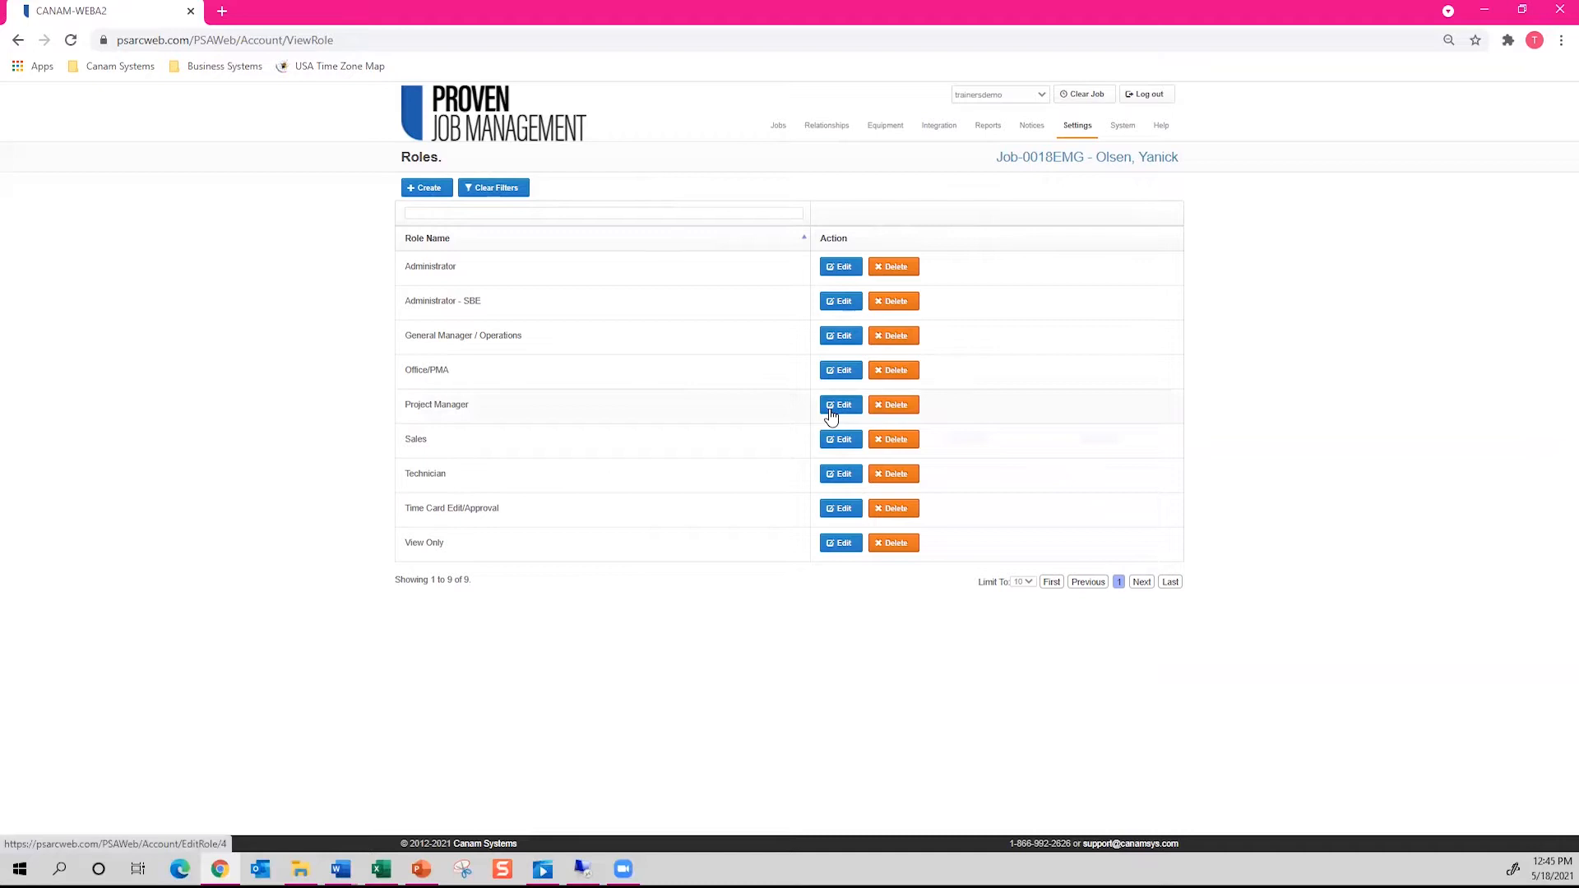
Open the Project Manager role's Control Center permissions for Jobs and toggle the Control Center View Own option.
click(831, 411)
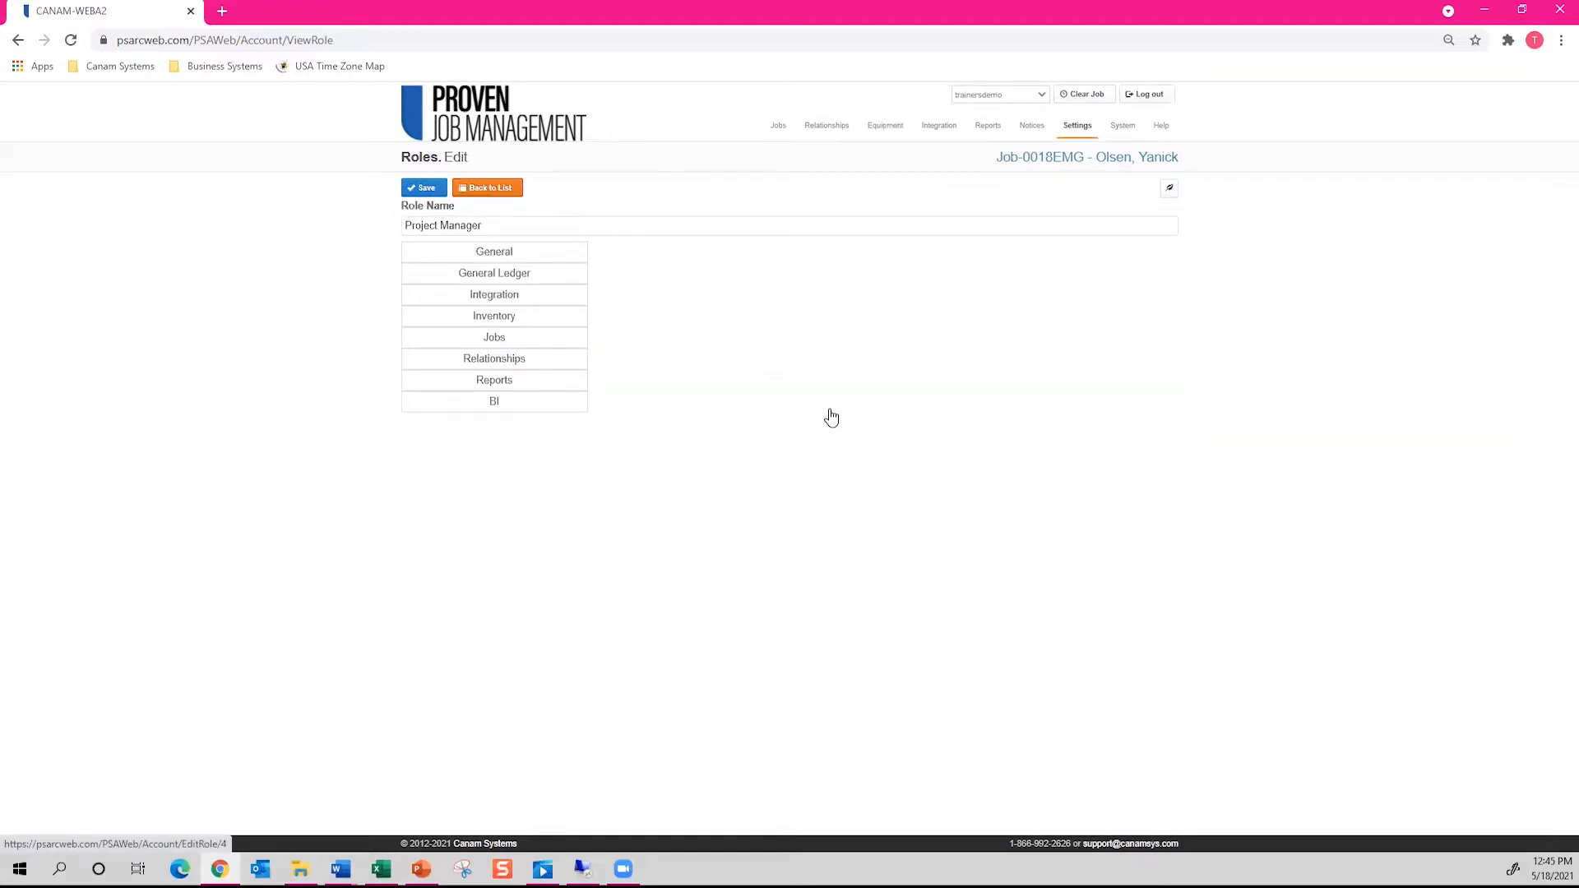
click(488, 345)
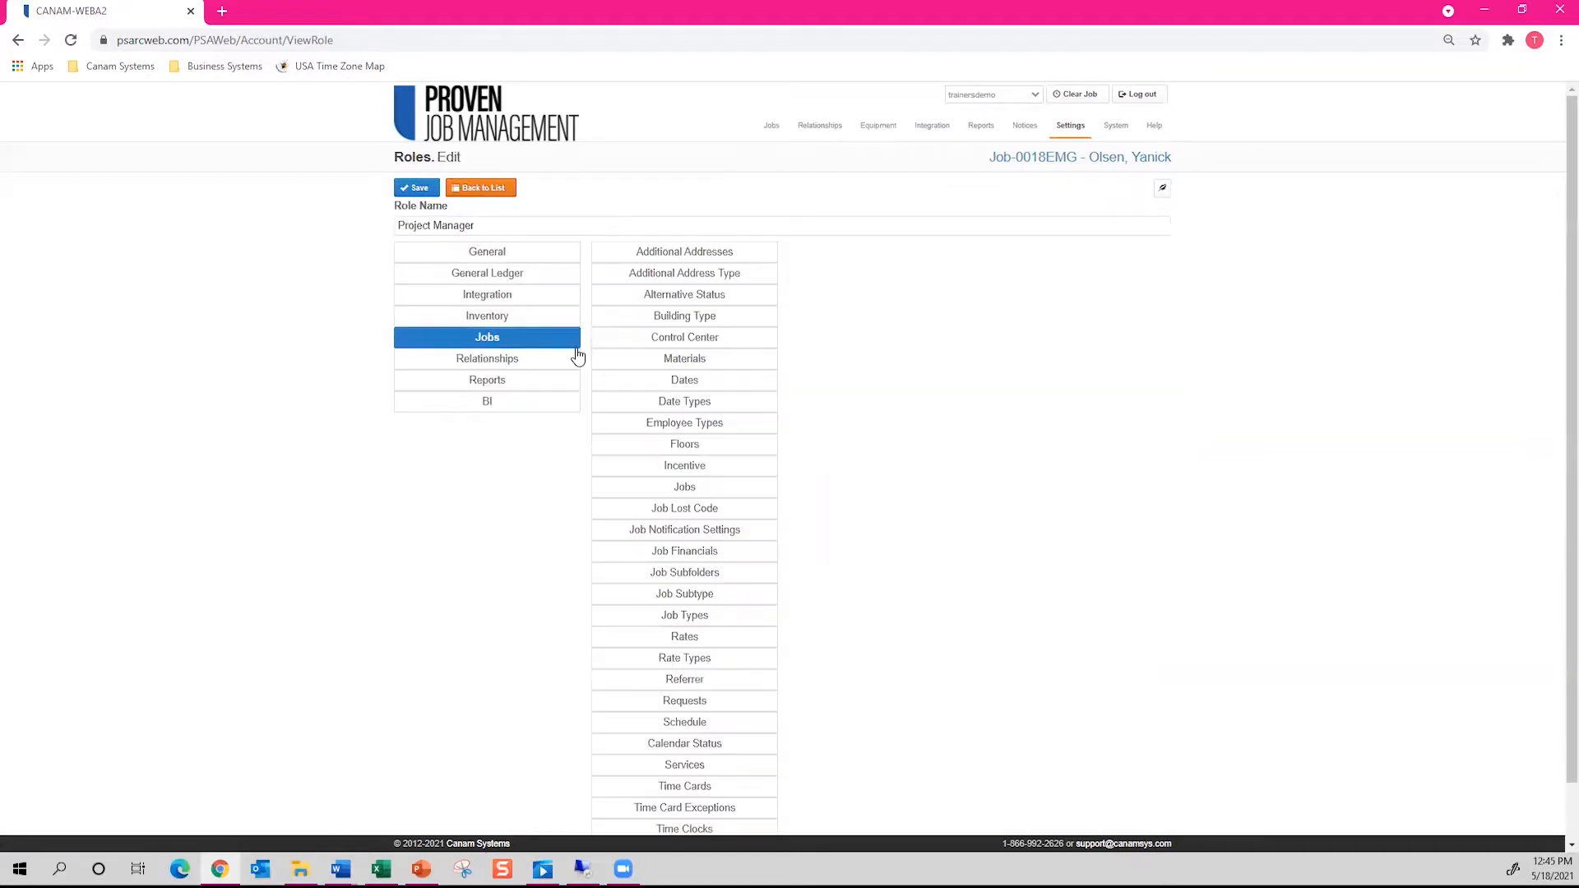
click(676, 350)
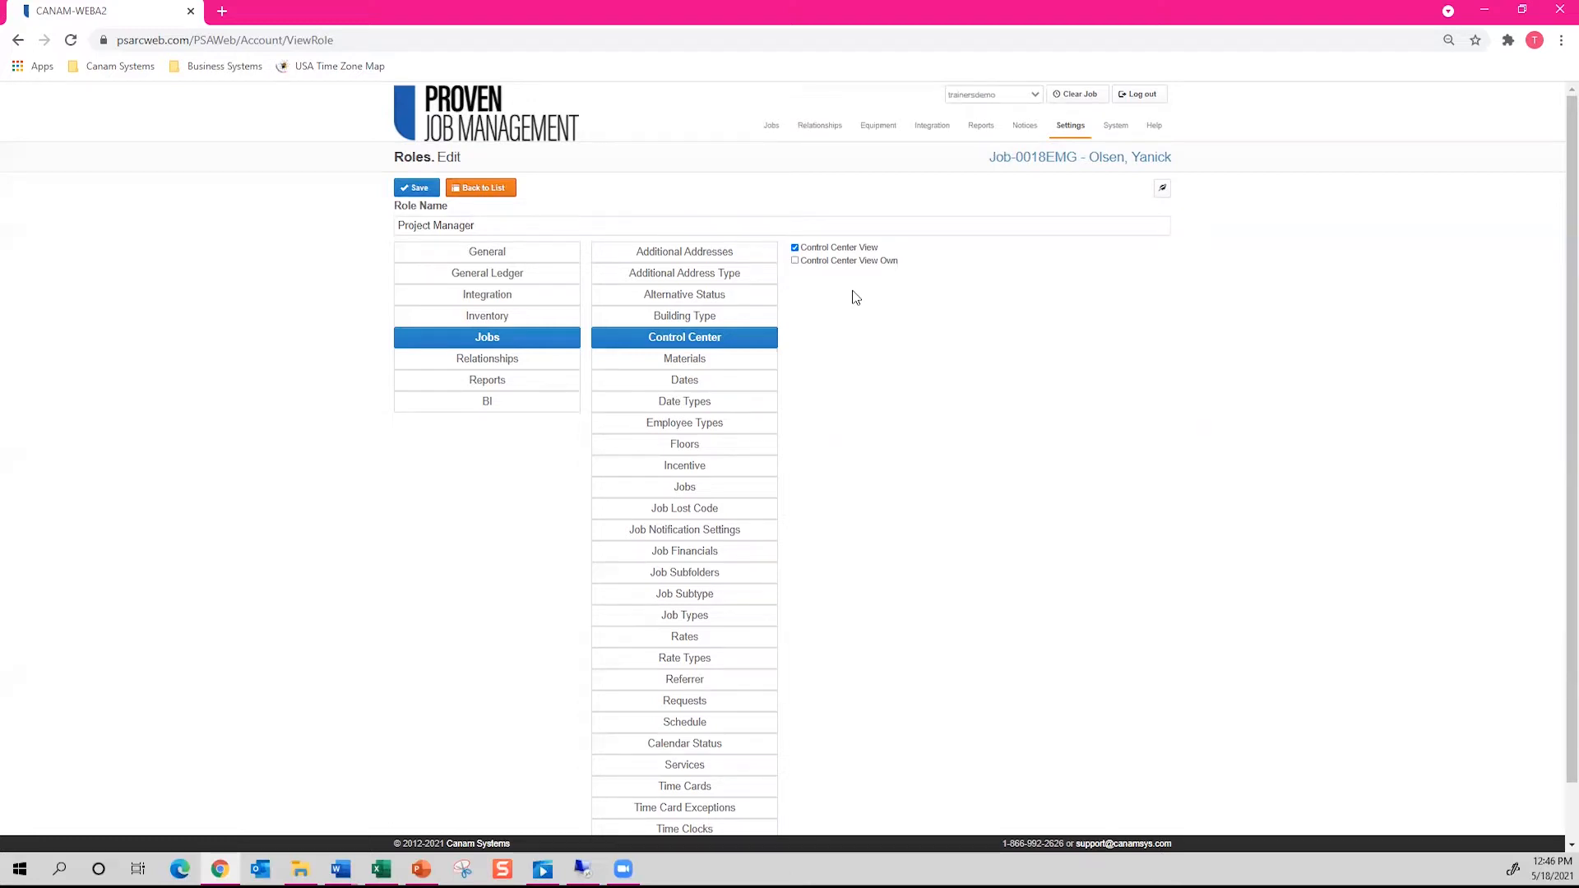
click(806, 262)
click(795, 262)
Open the Control Center and list only the scoped jobs.
mouse_move(772, 125)
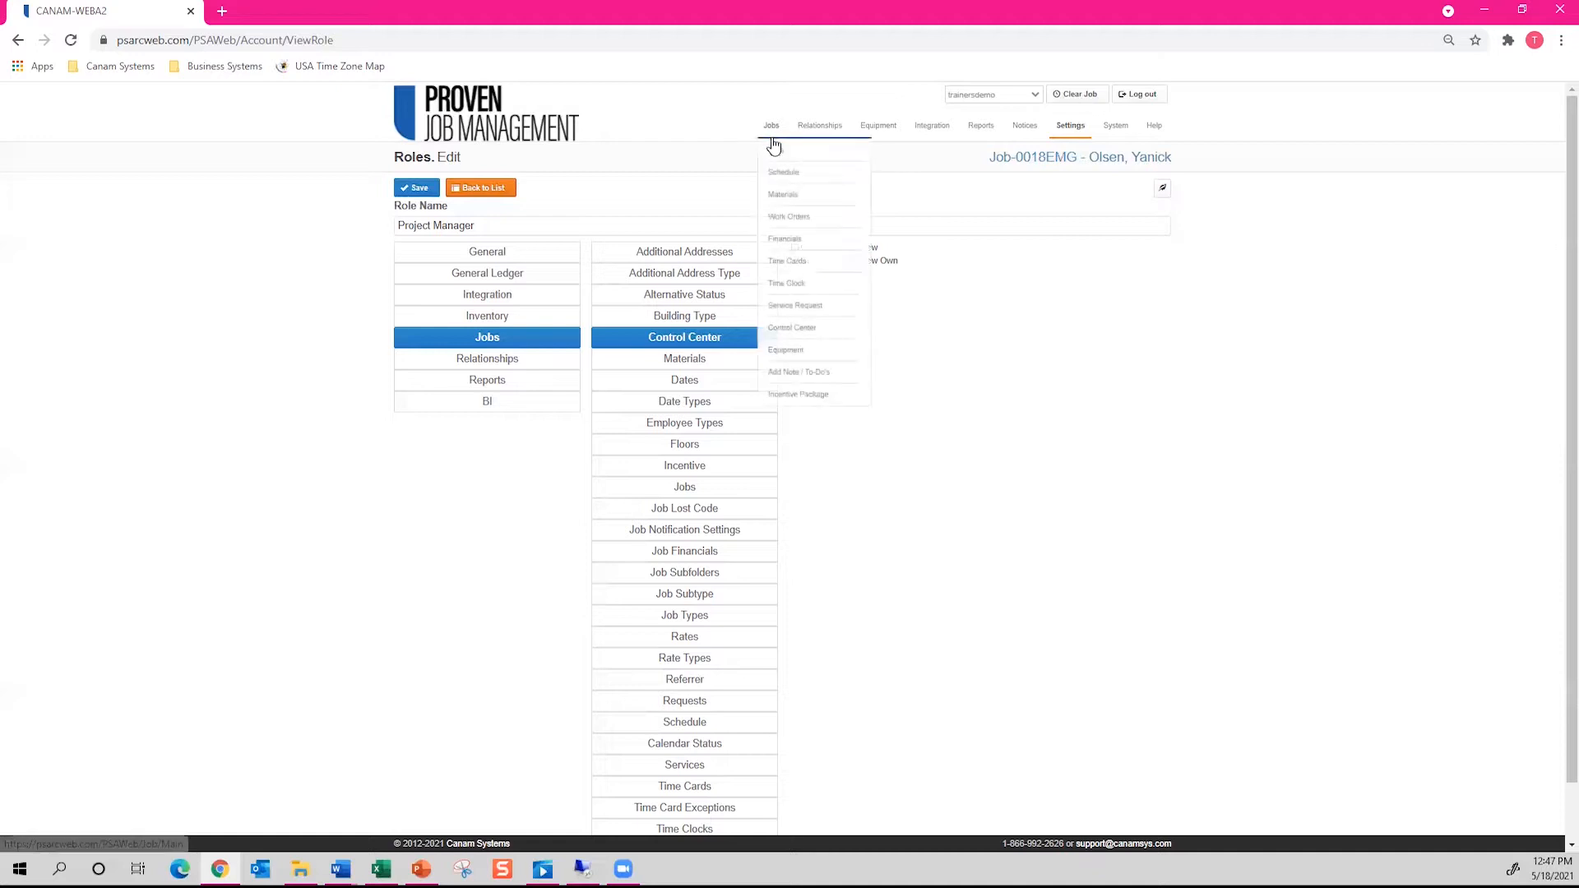
click(805, 331)
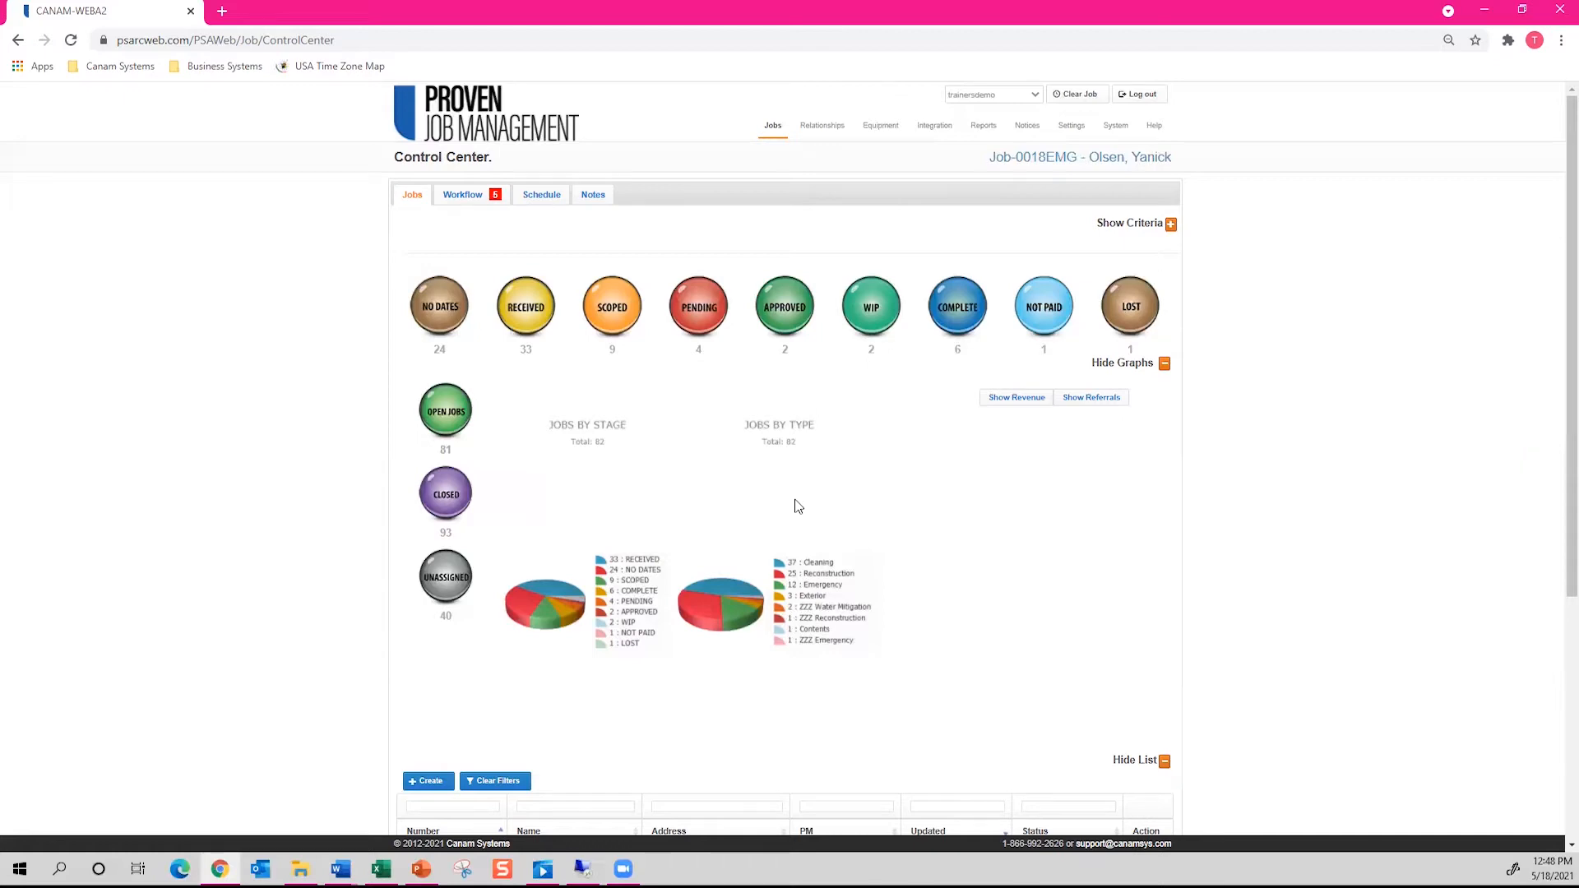
scroll(1248, 448, down, 5)
click(612, 327)
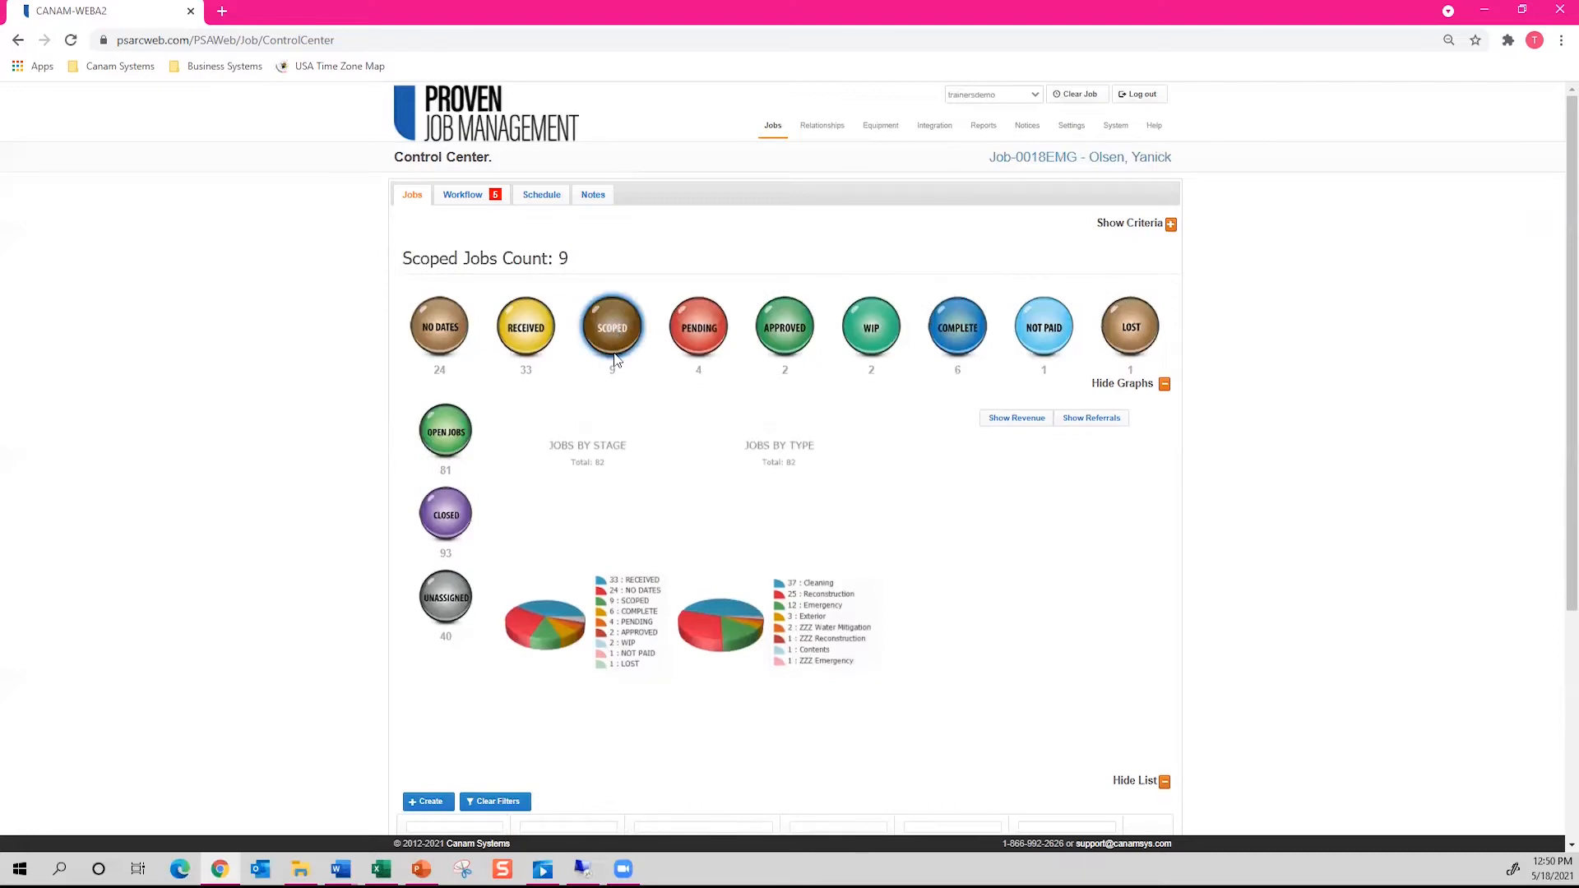
scroll(658, 493, down, 4)
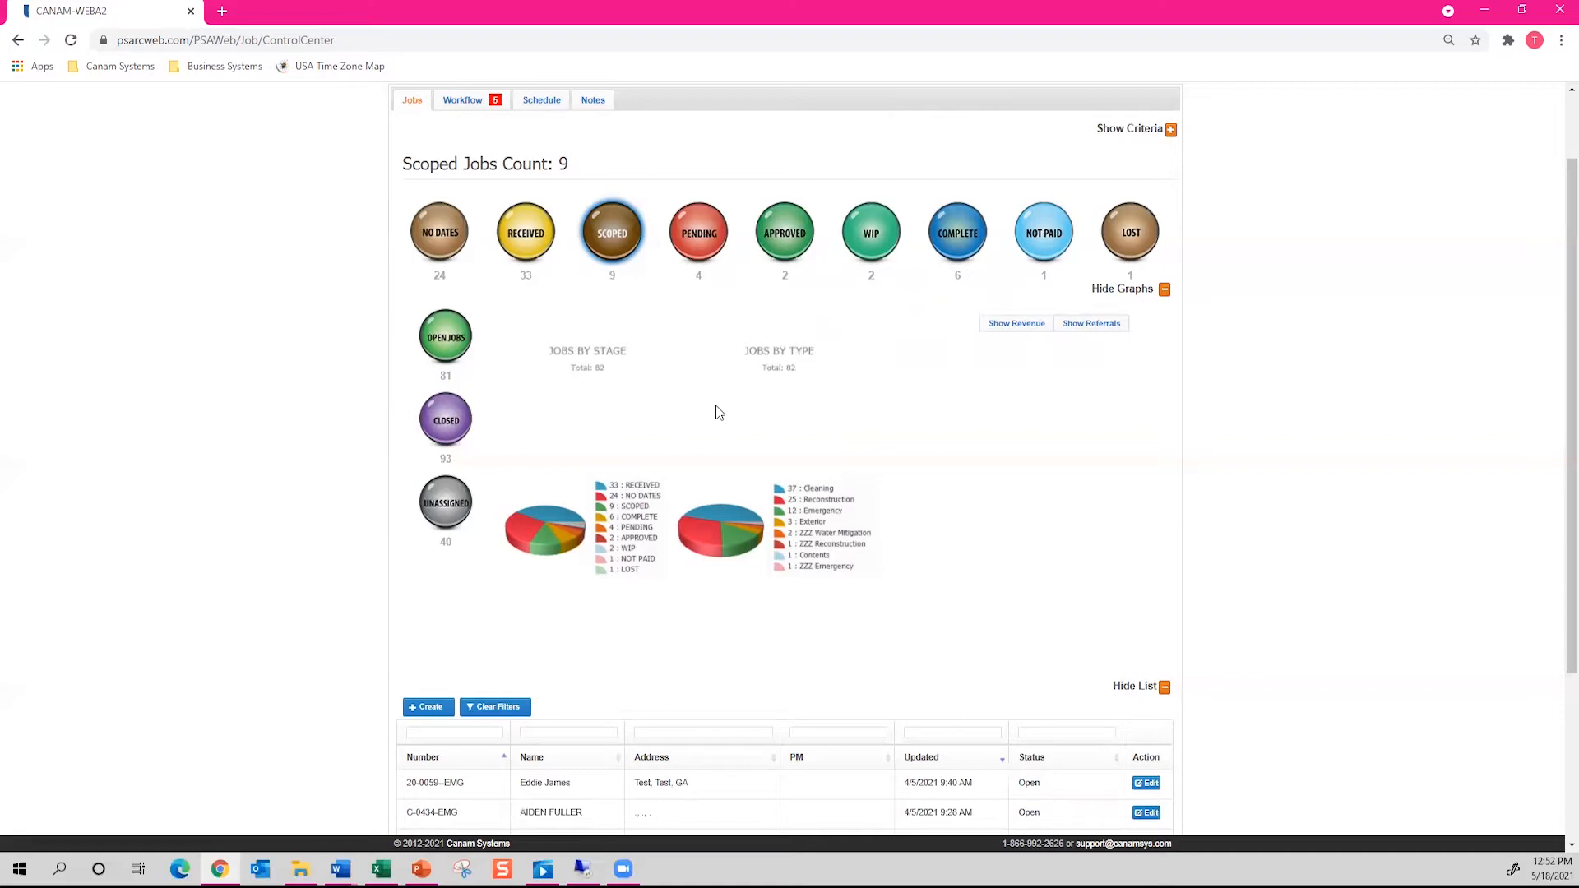
Display the Jobs by Referral graph, hide it again and show the revenue figures instead.
click(1091, 324)
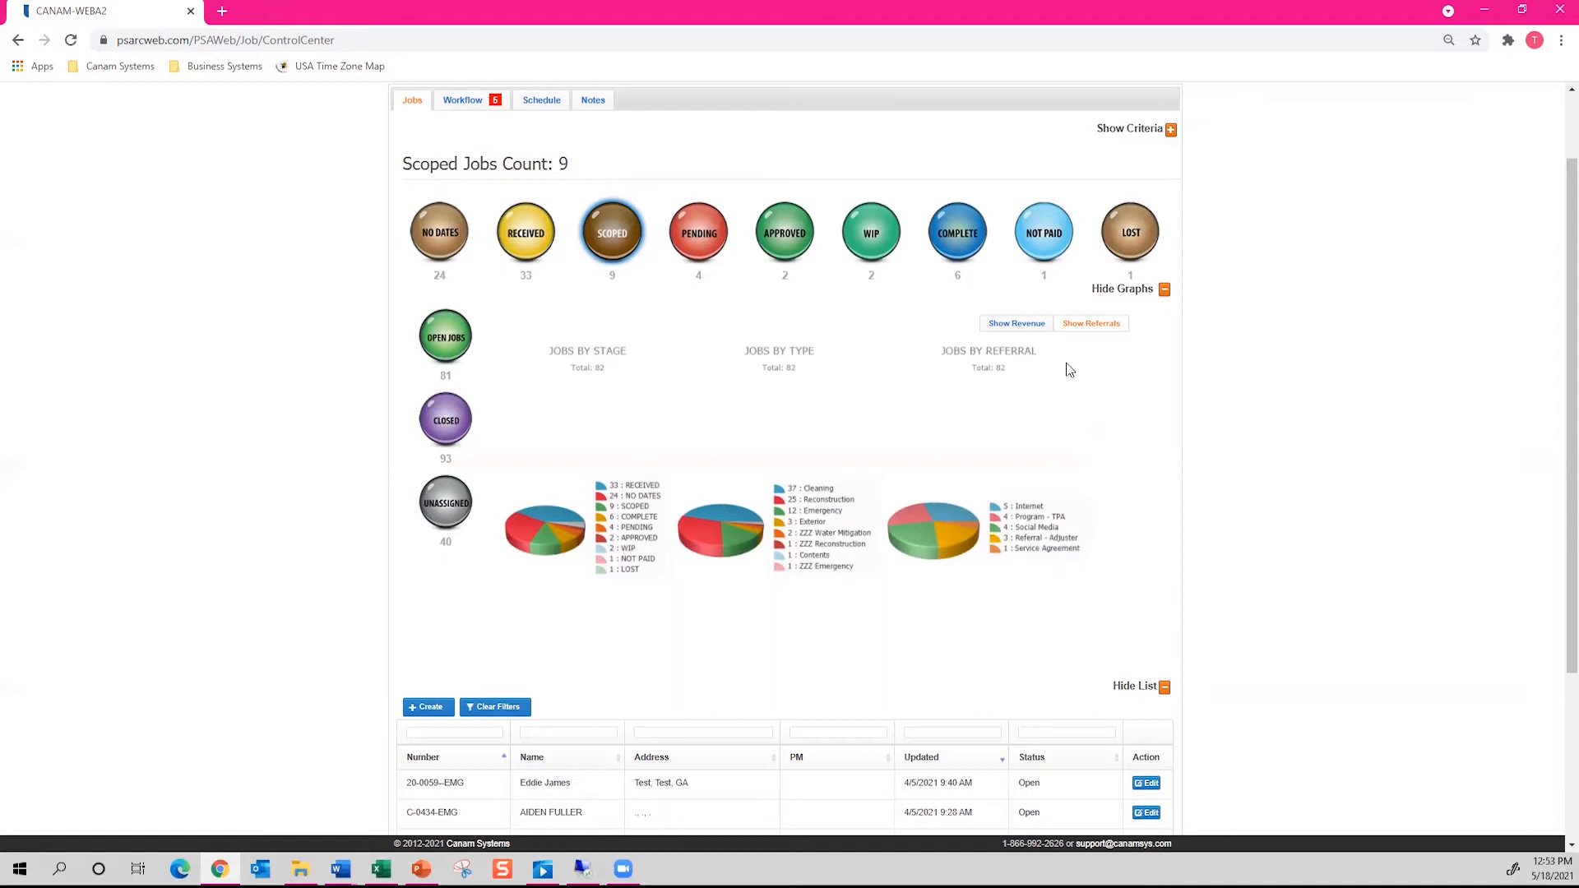
click(1074, 327)
click(1027, 329)
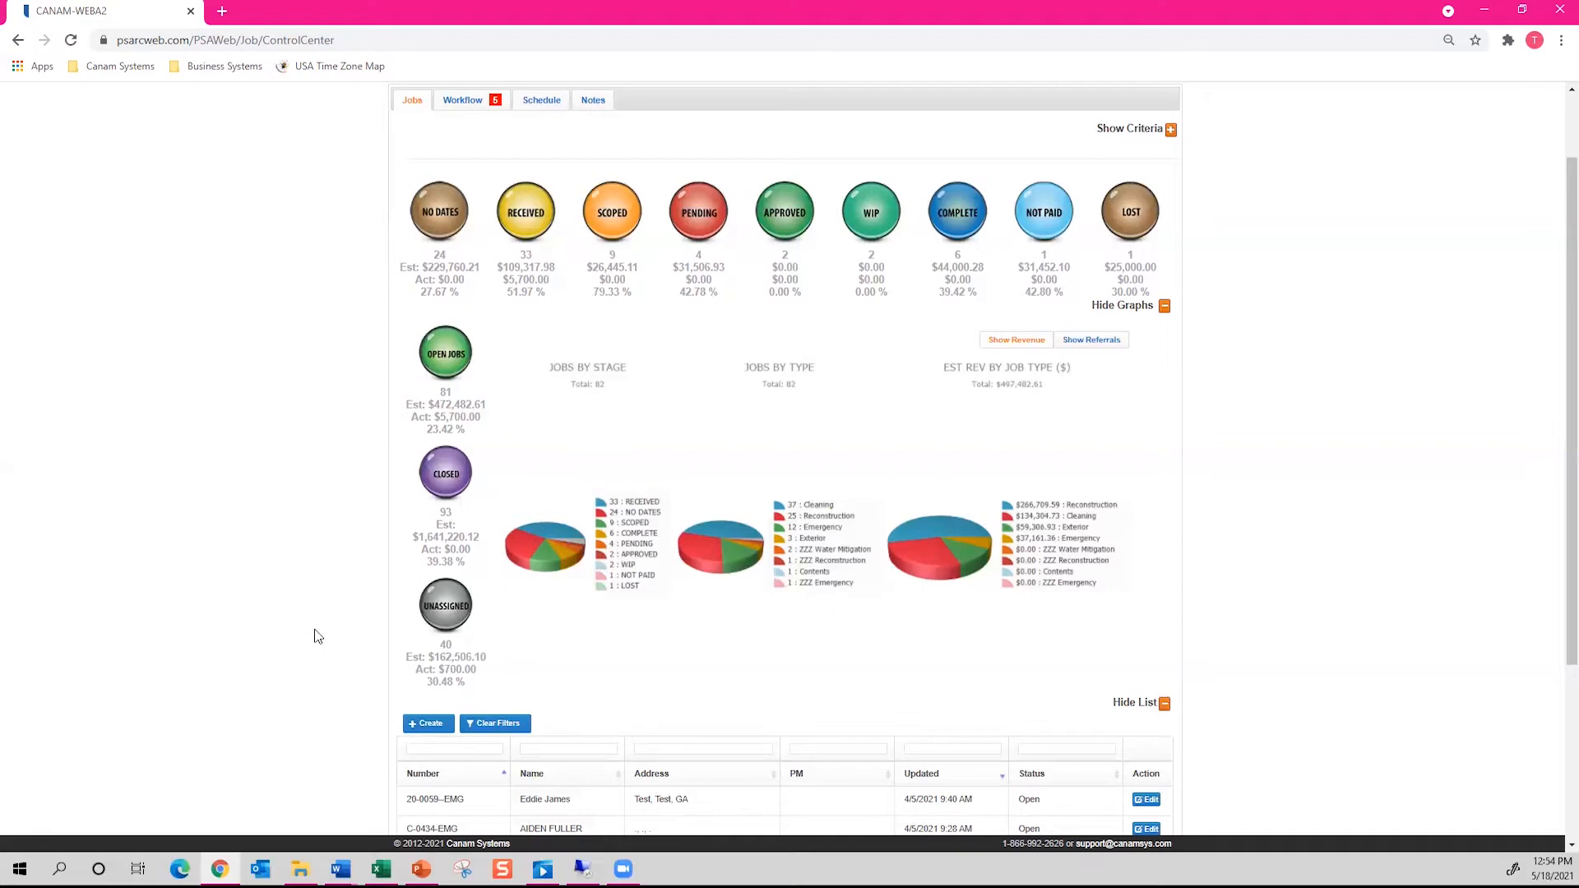
Show the unassigned jobs with their criteria and set the as-of date range to Today.
click(444, 623)
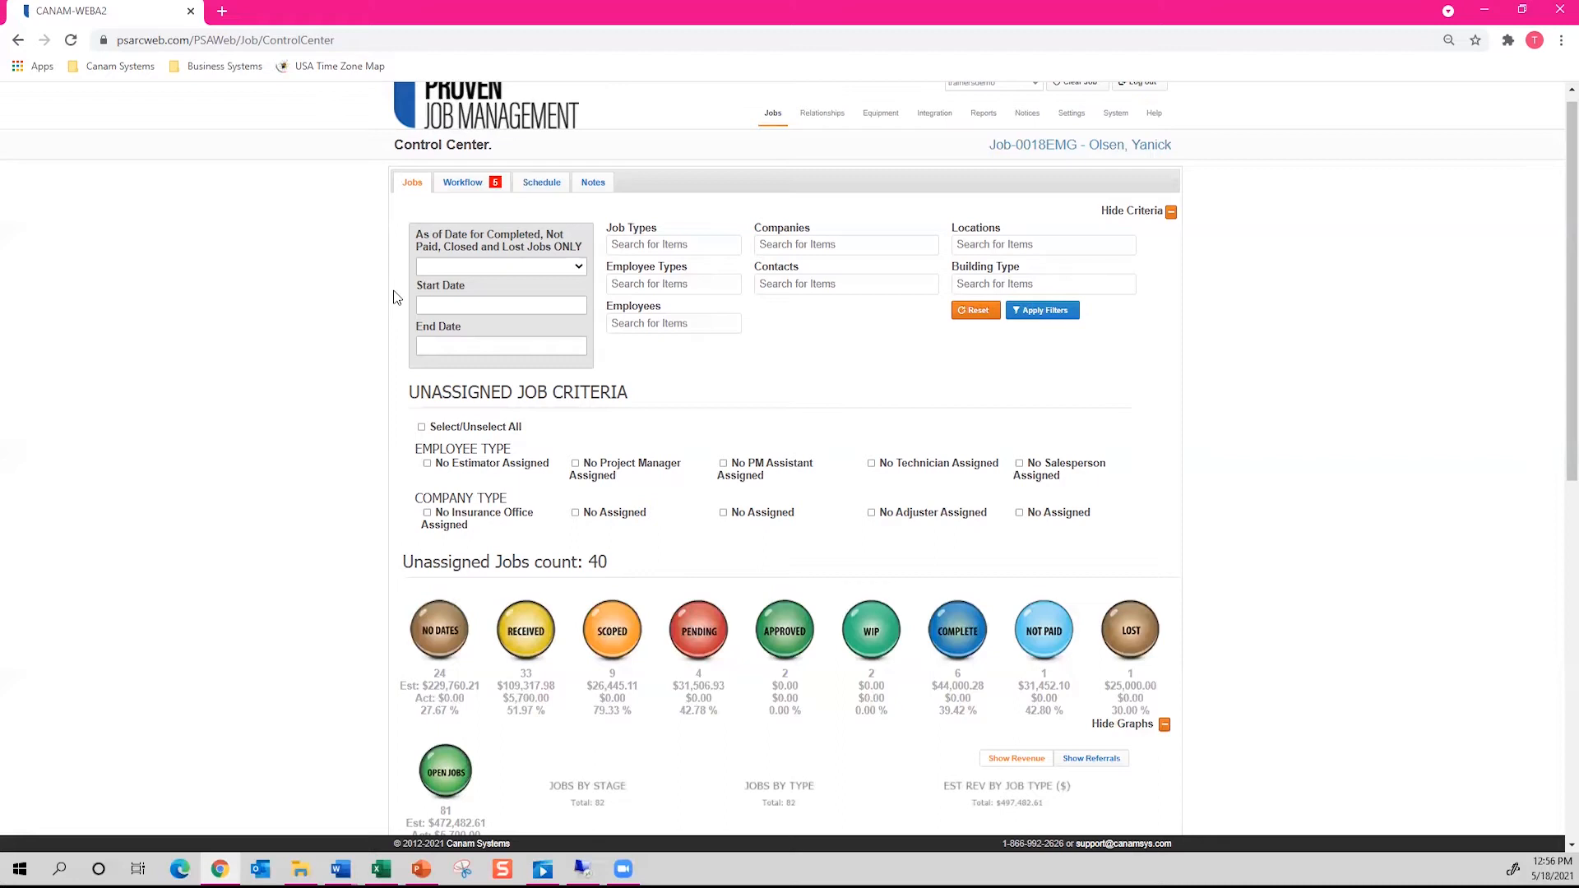
click(504, 266)
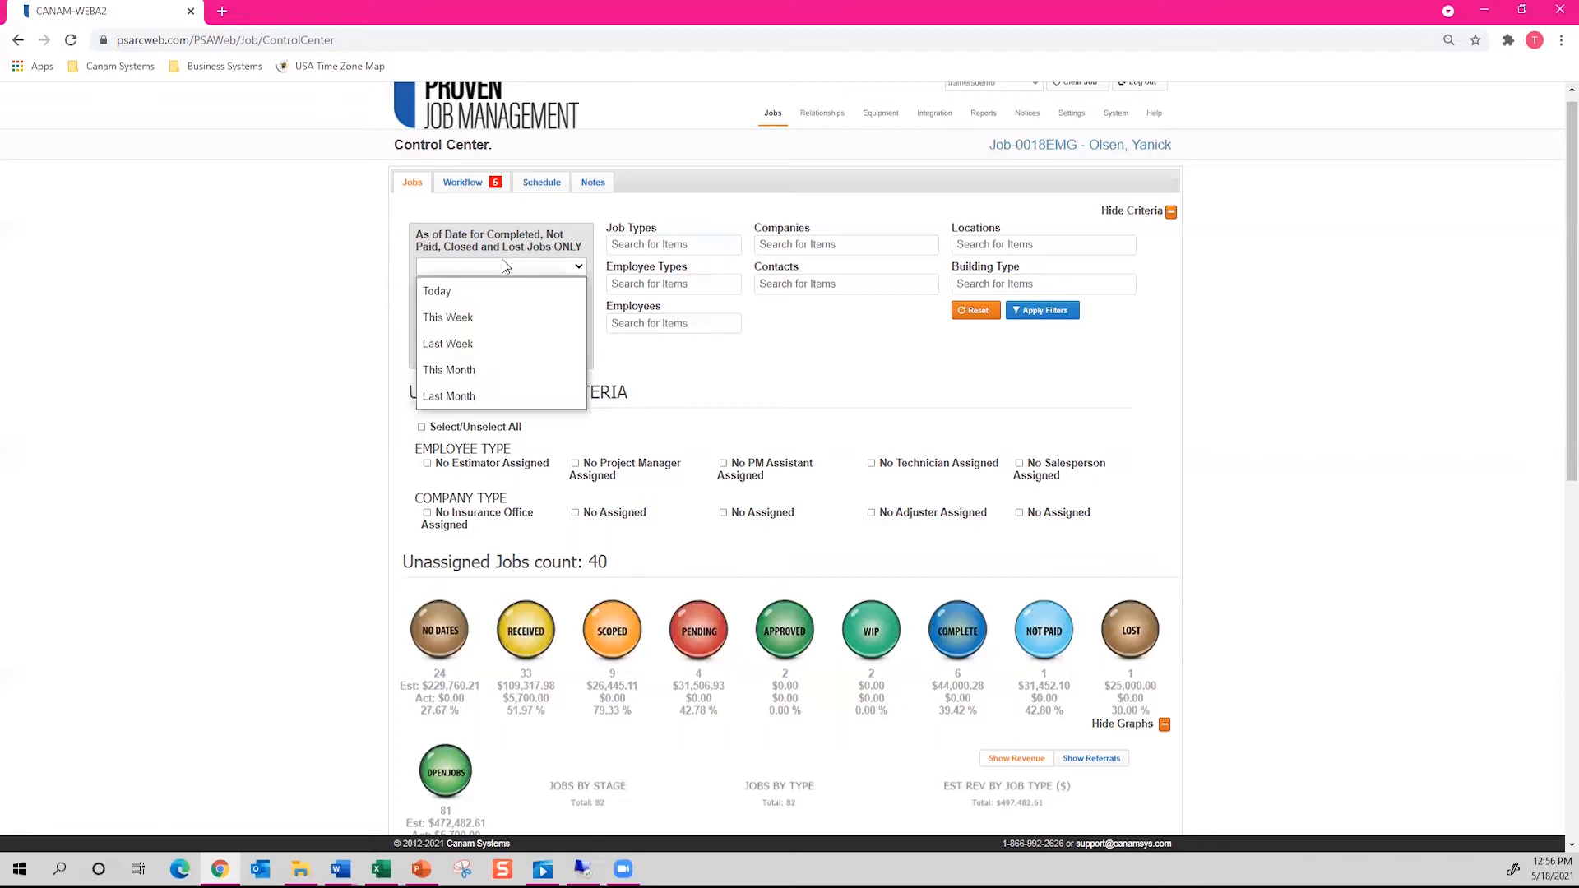
click(401, 317)
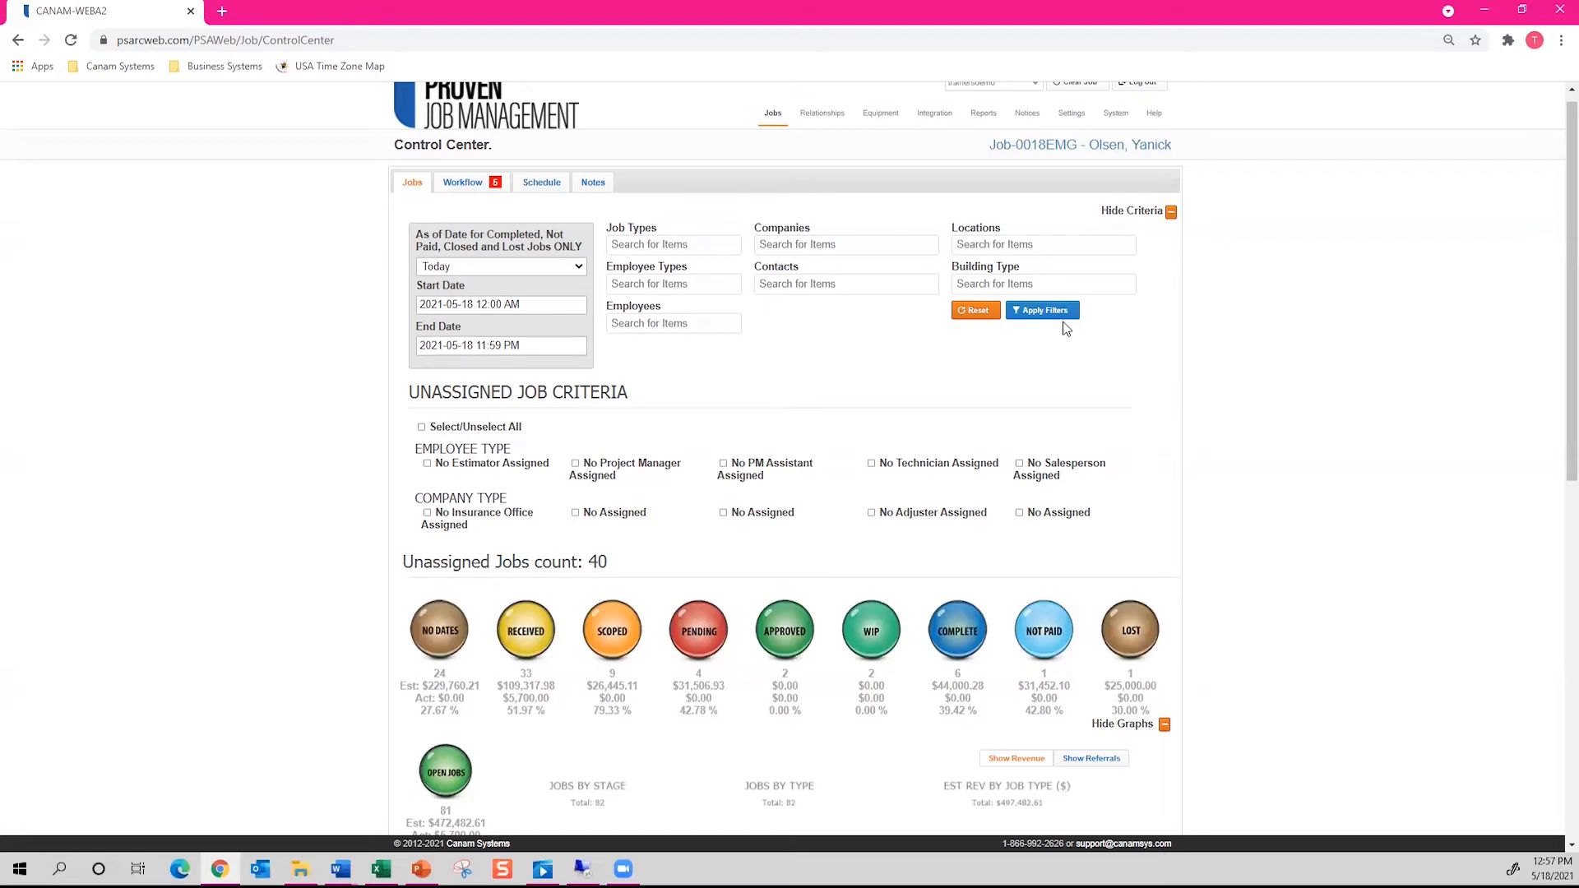
scroll(1233, 393, down, 6)
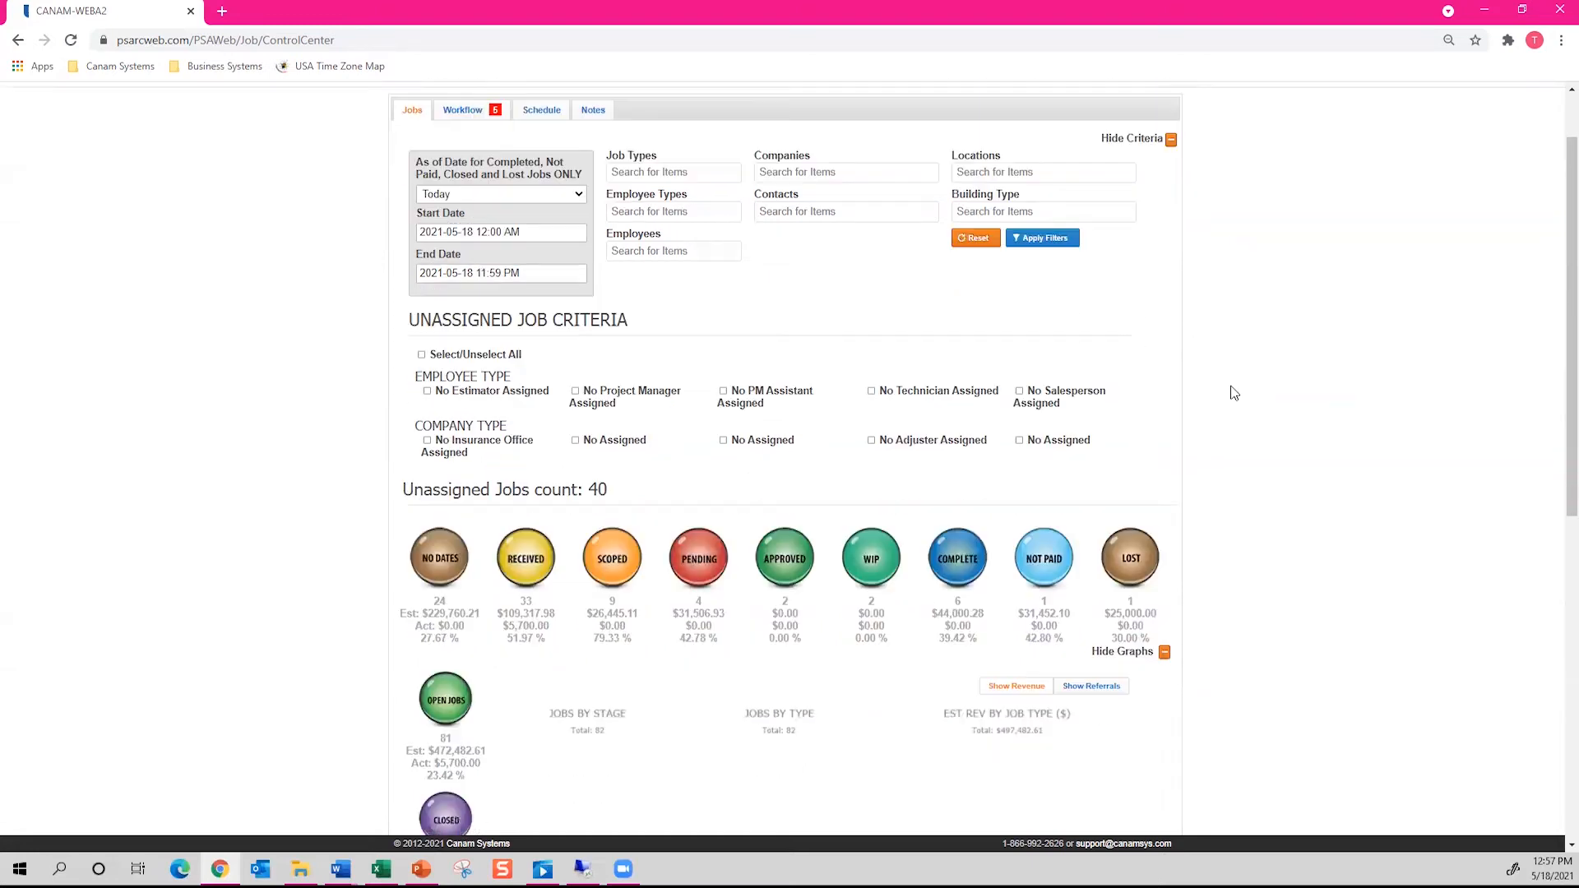
scroll(1233, 393, down, 3)
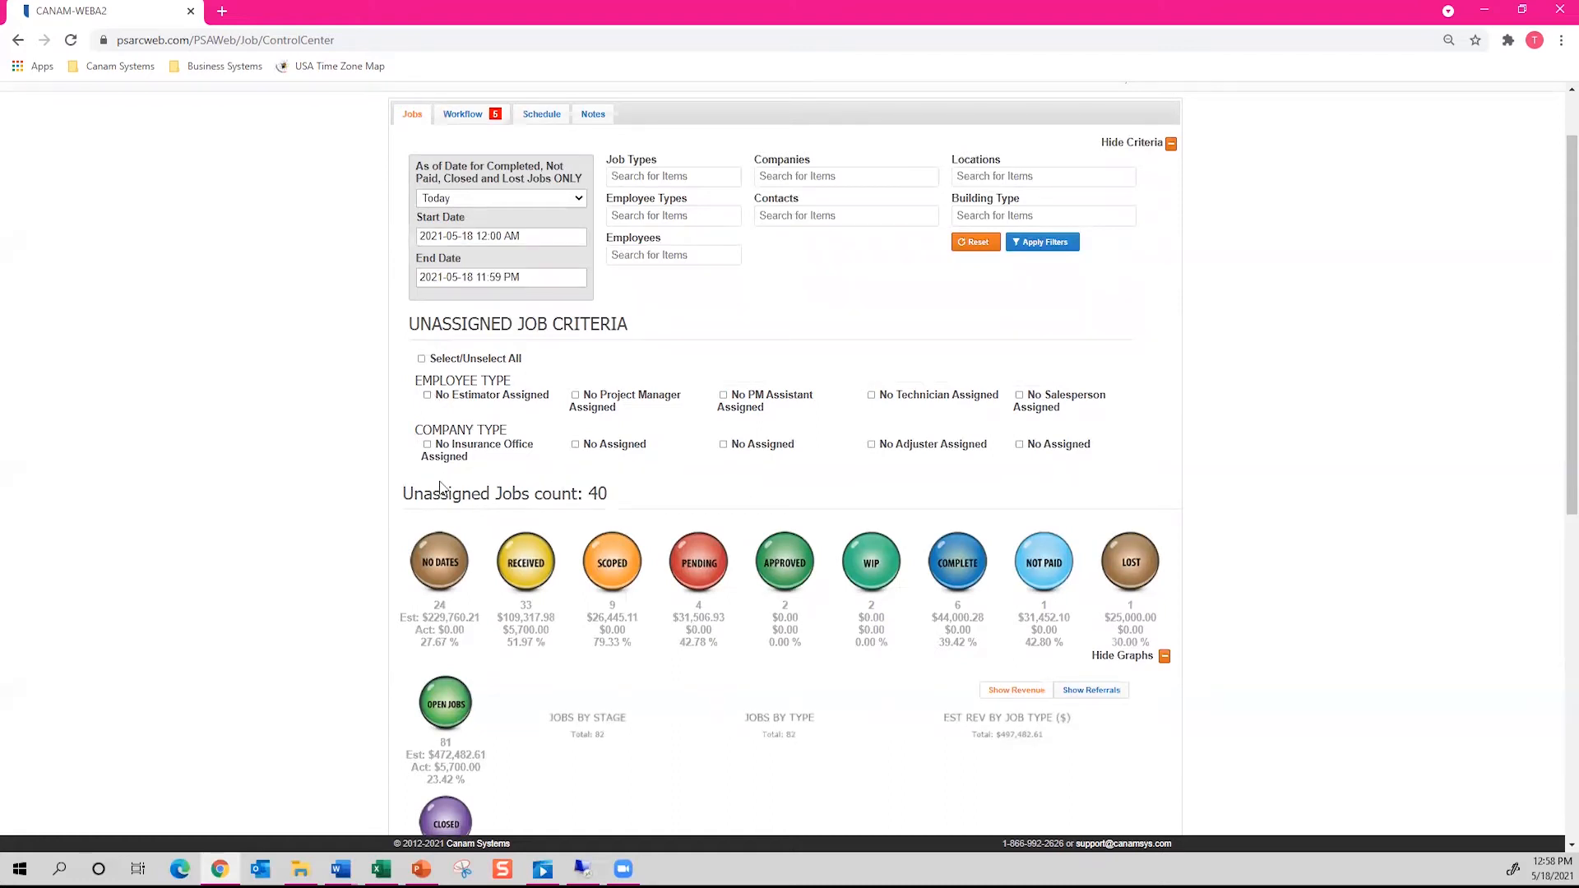
Set the as-of date range to Last Month and apply all unassigned job criteria to the job list.
click(537, 202)
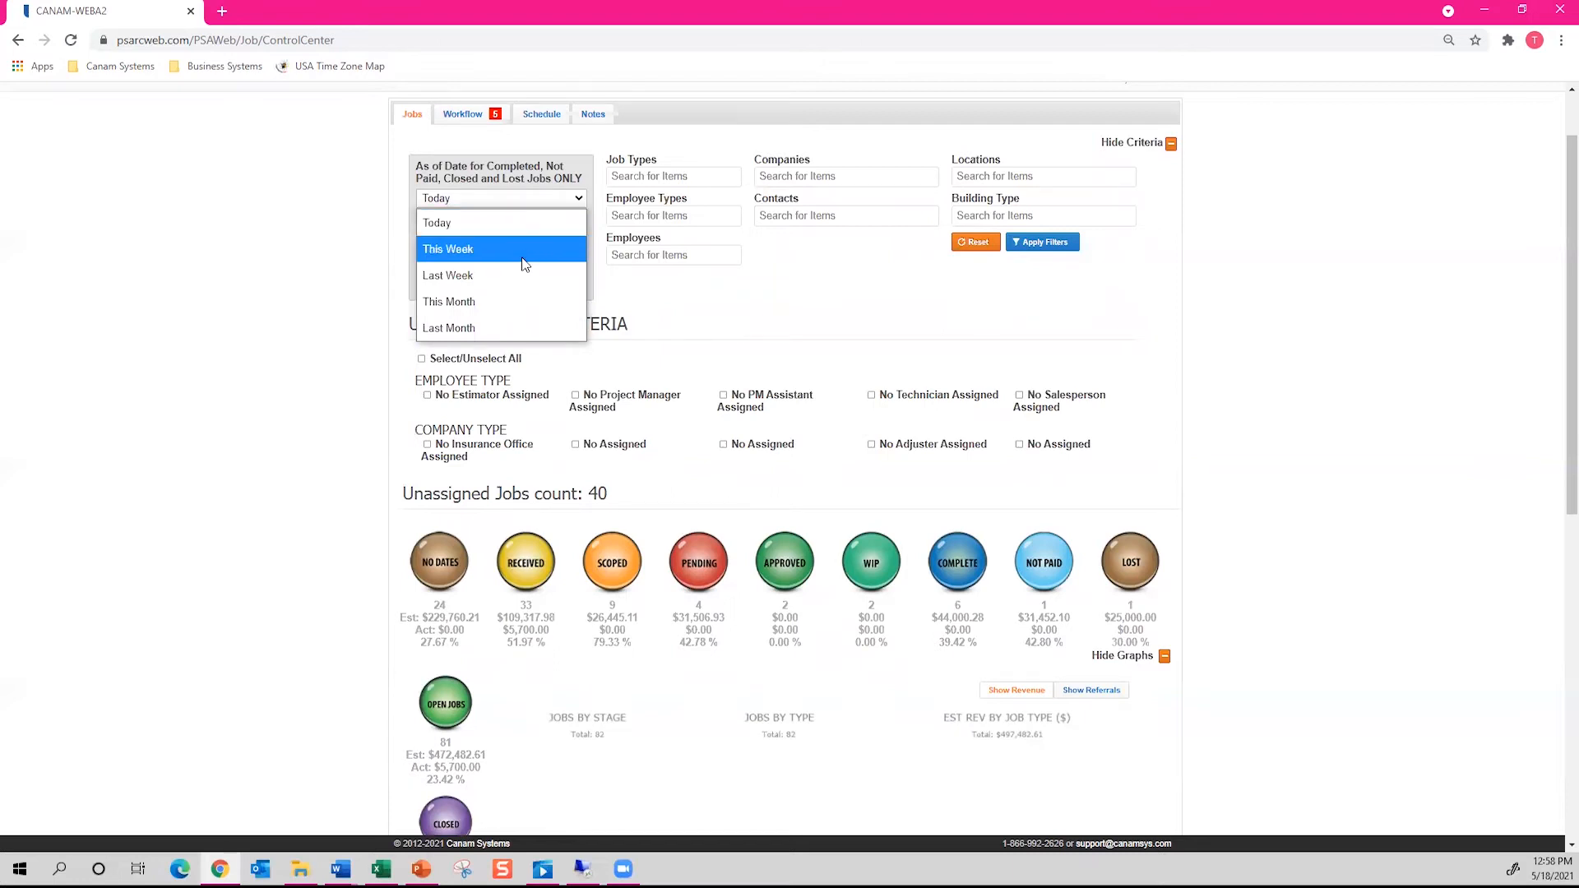
click(500, 326)
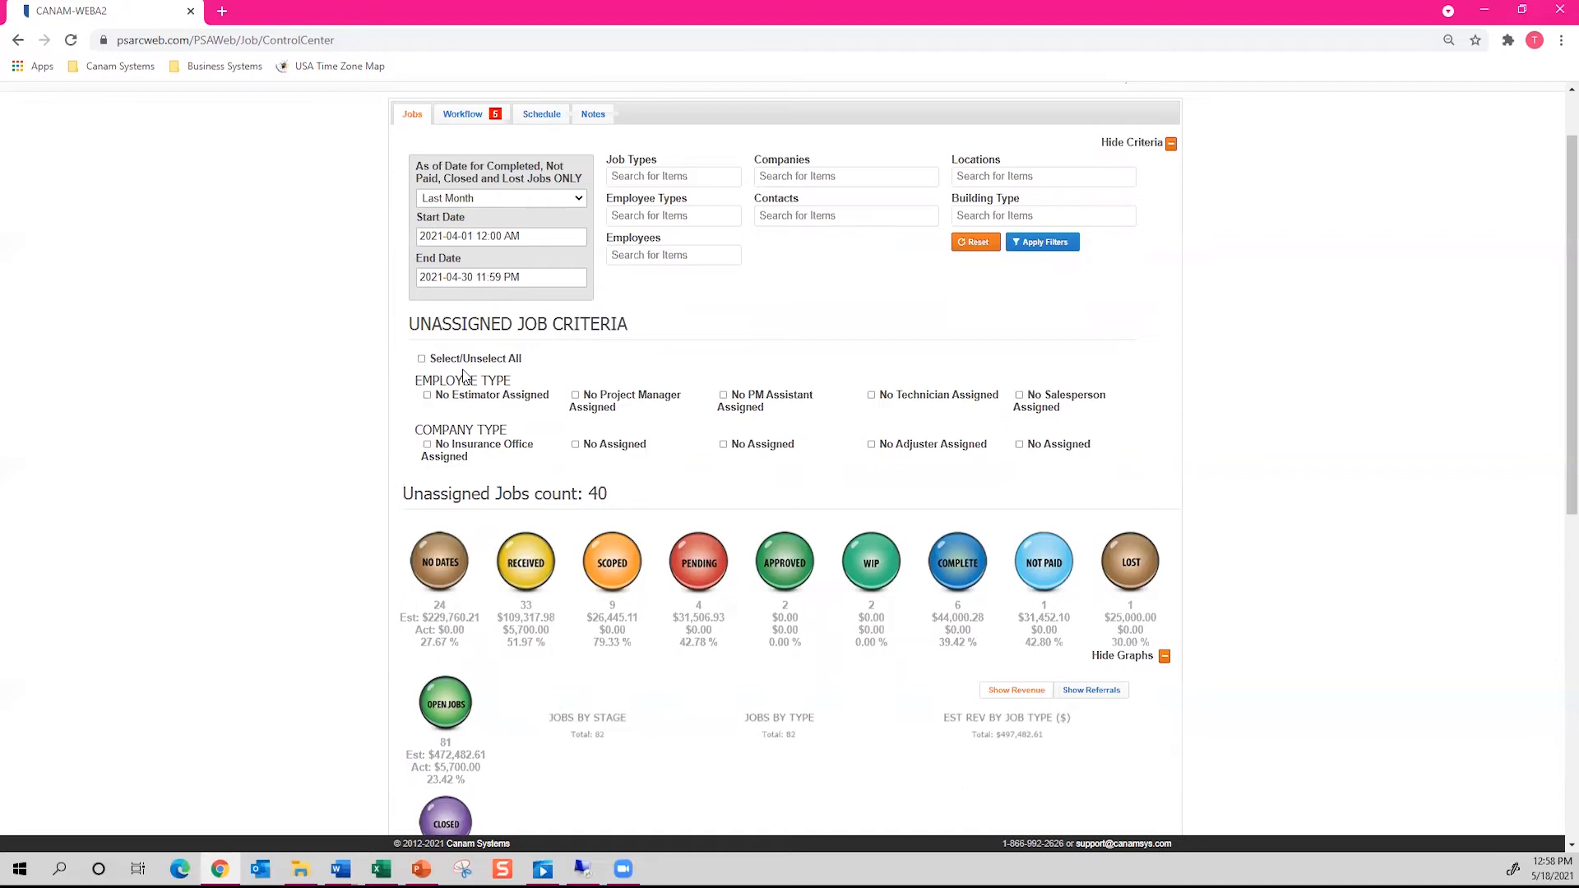
click(421, 359)
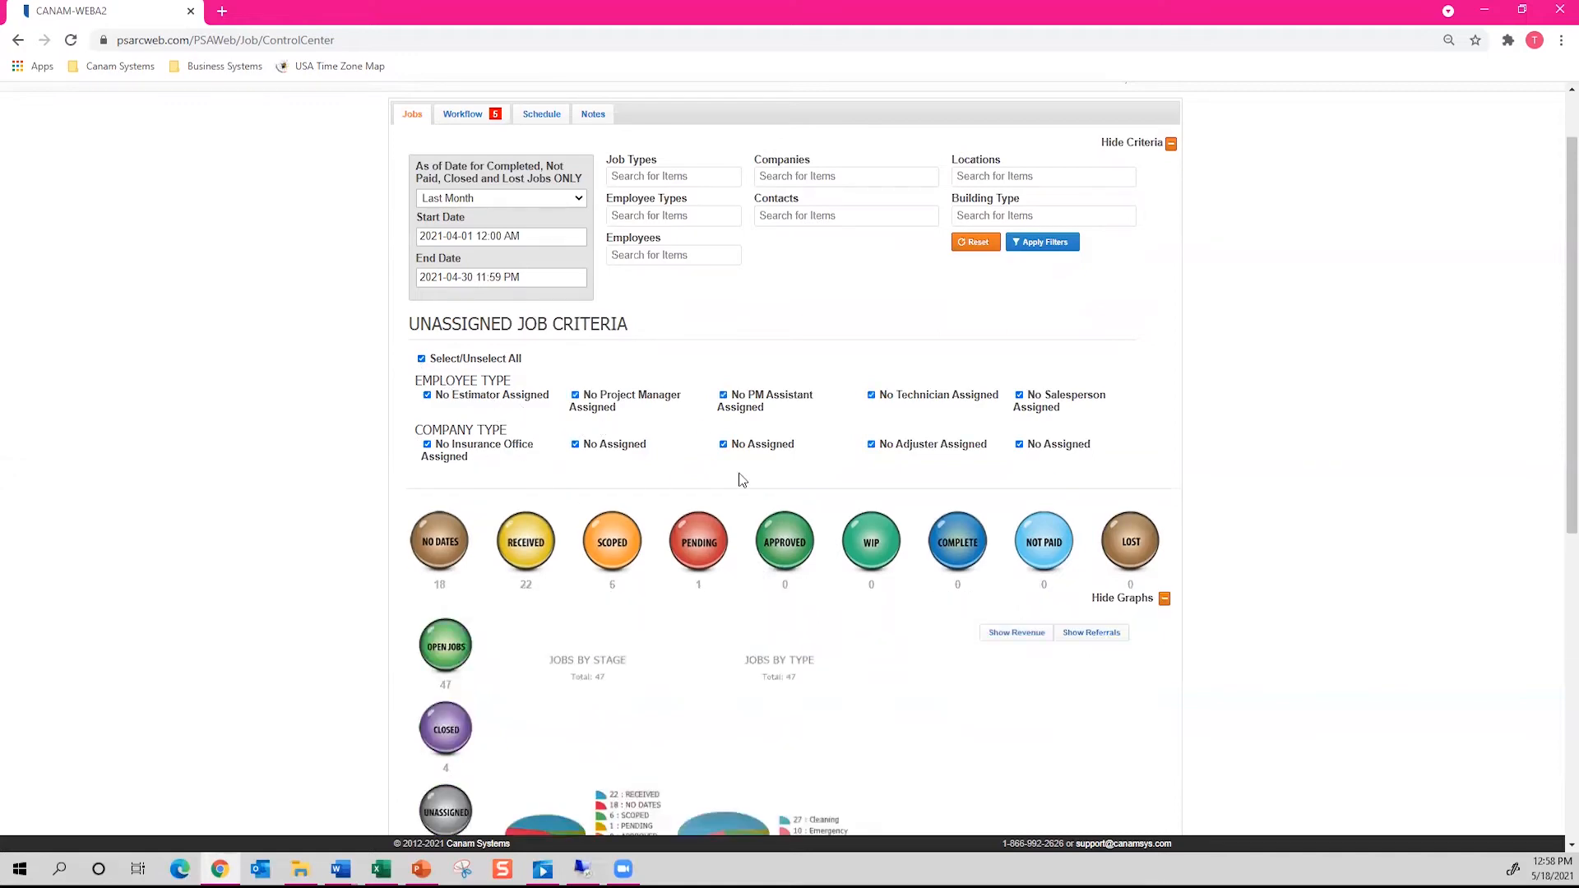
scroll(1204, 444, down, 7)
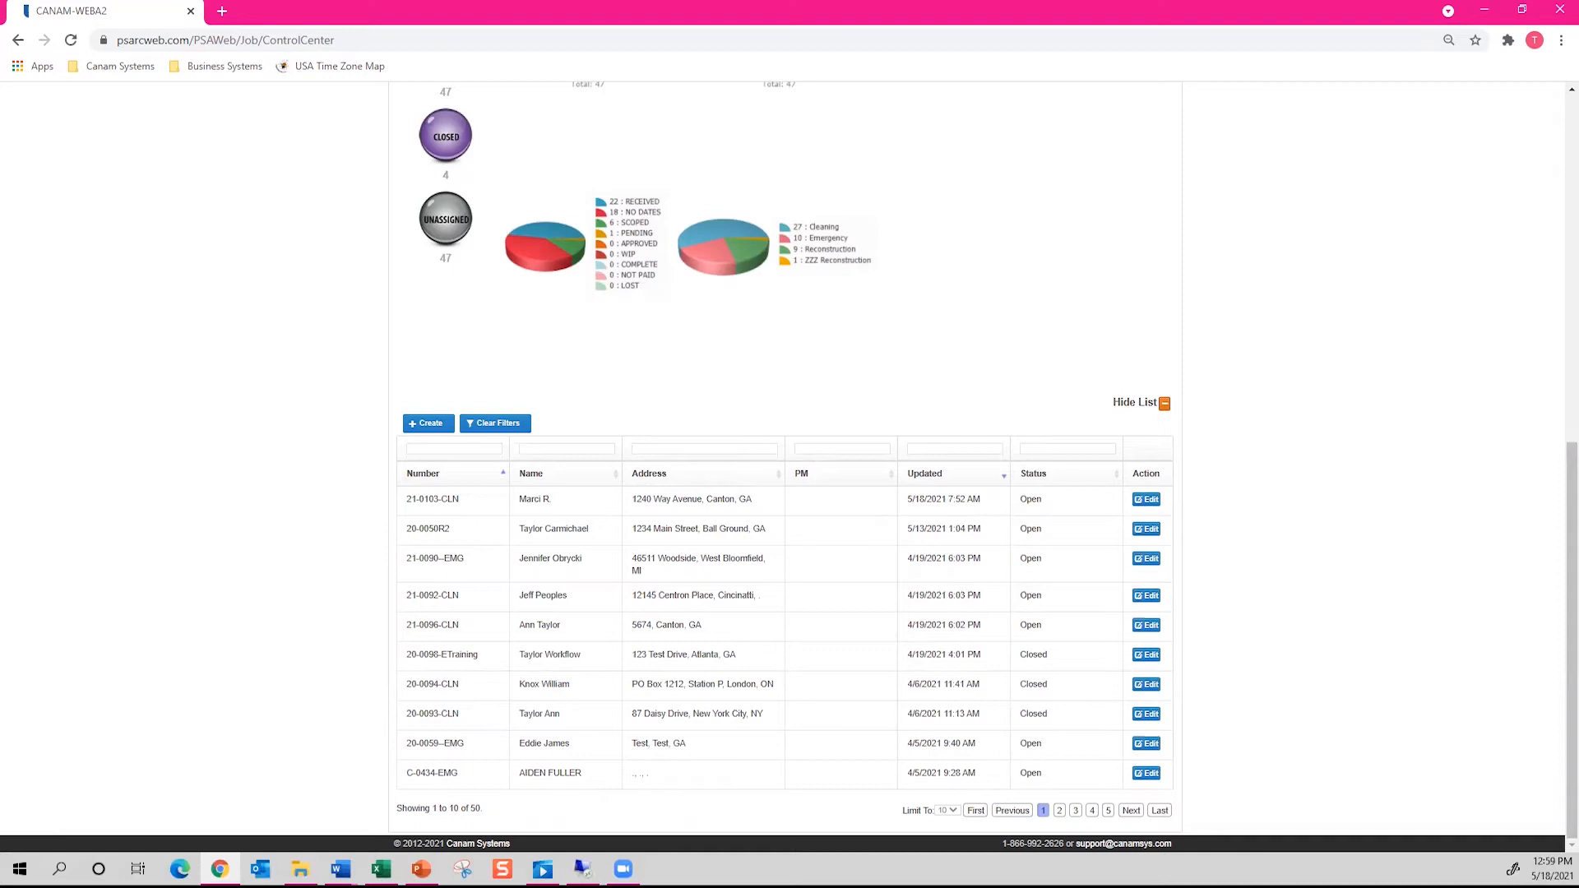
Open the first job in the unassigned list, add an employee as Salesperson to its relationships and save the job.
click(1147, 500)
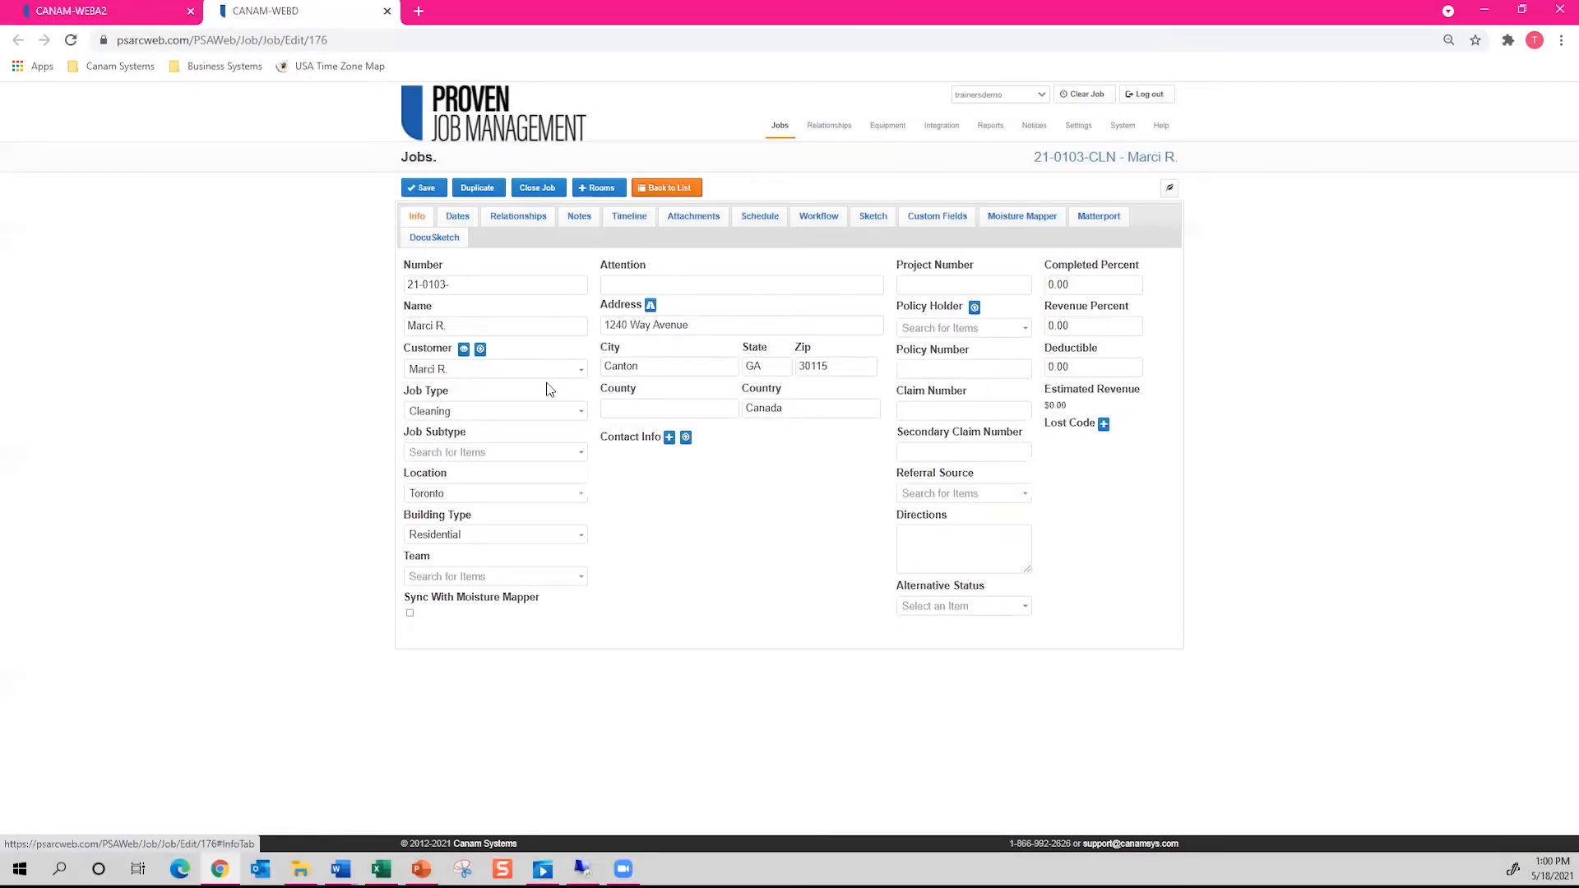
click(487, 215)
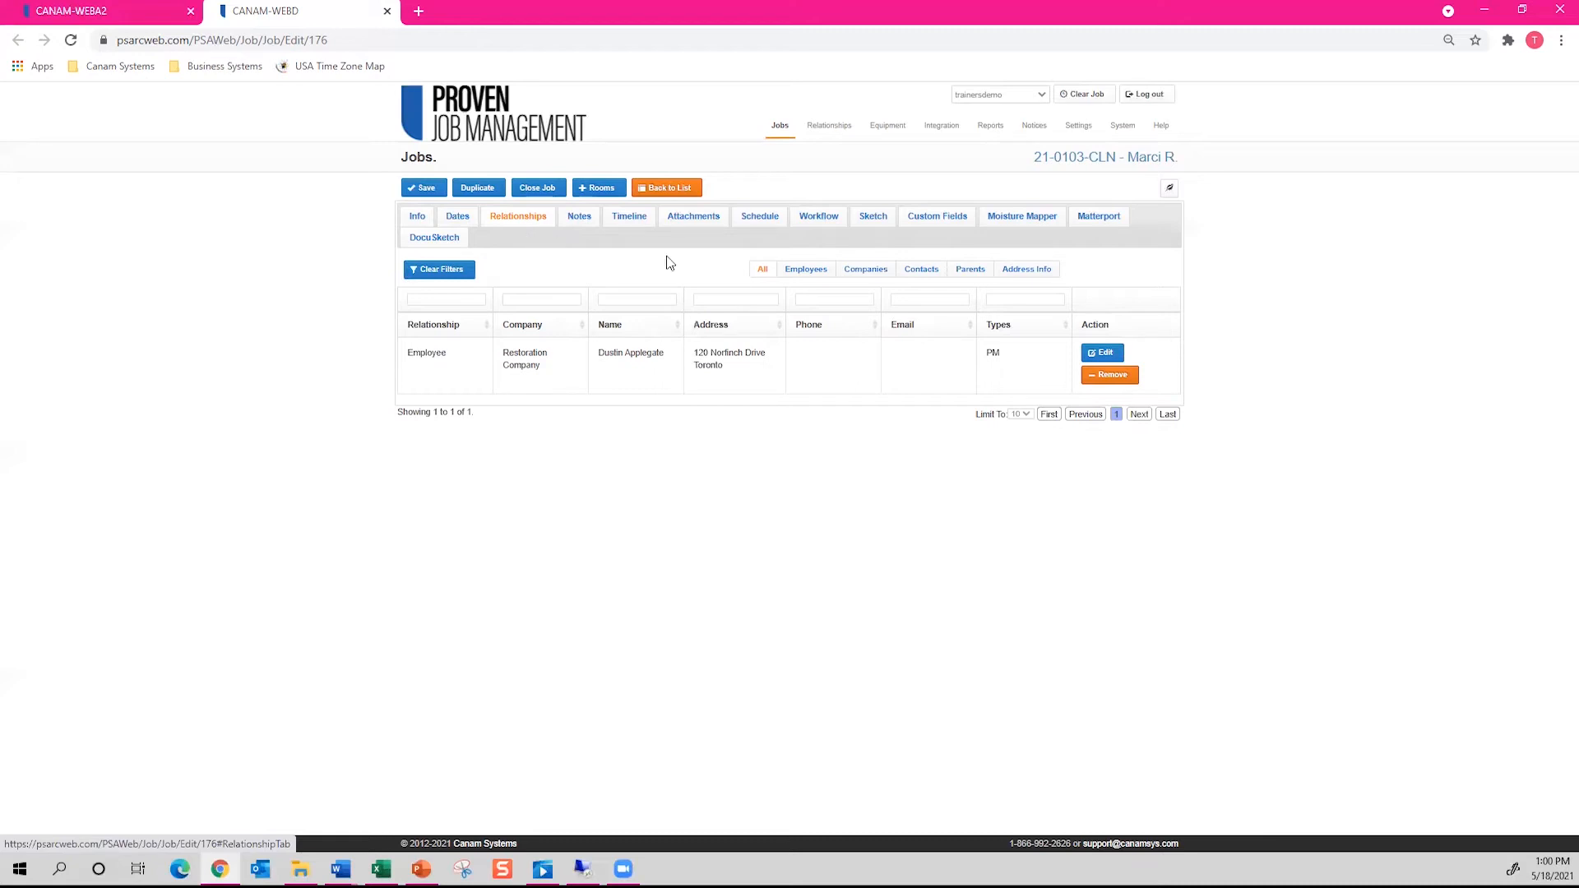
click(805, 270)
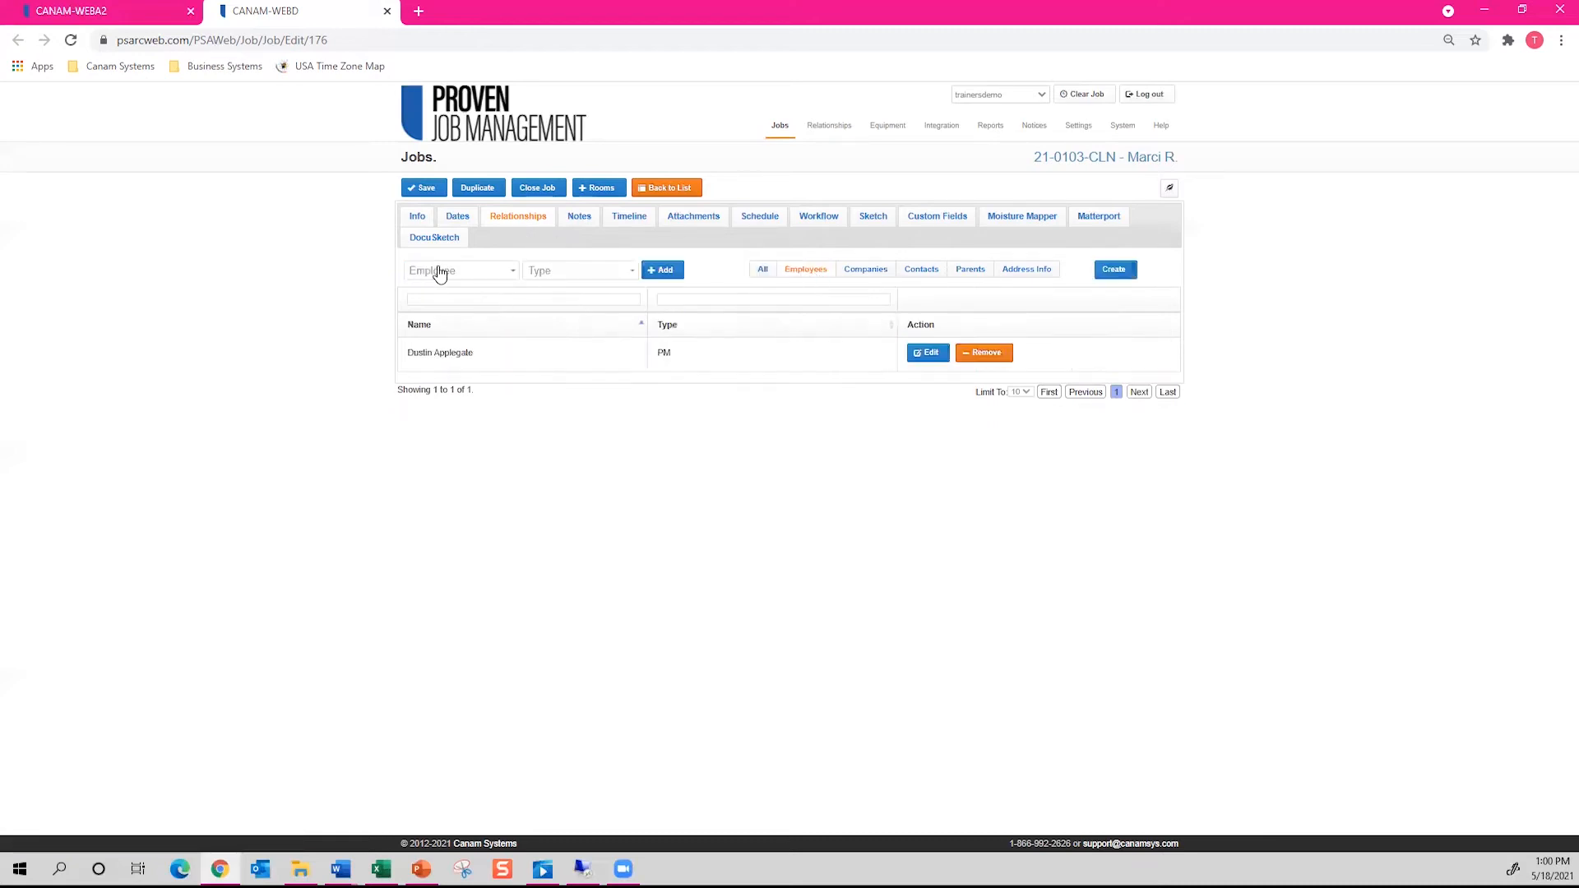
click(442, 271)
text(tay)
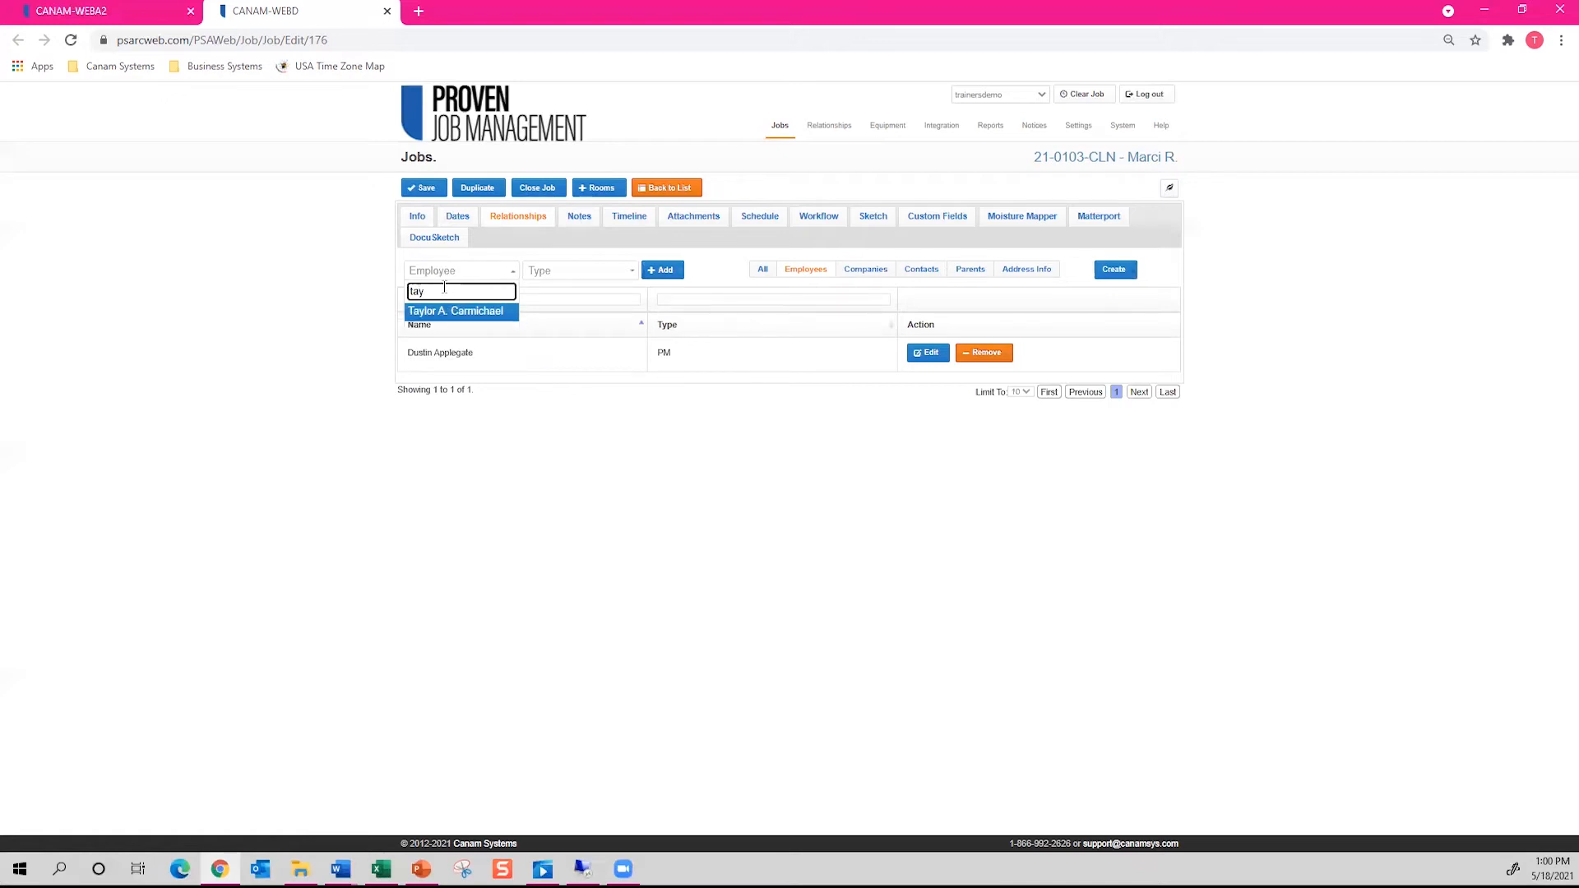
click(454, 311)
click(663, 272)
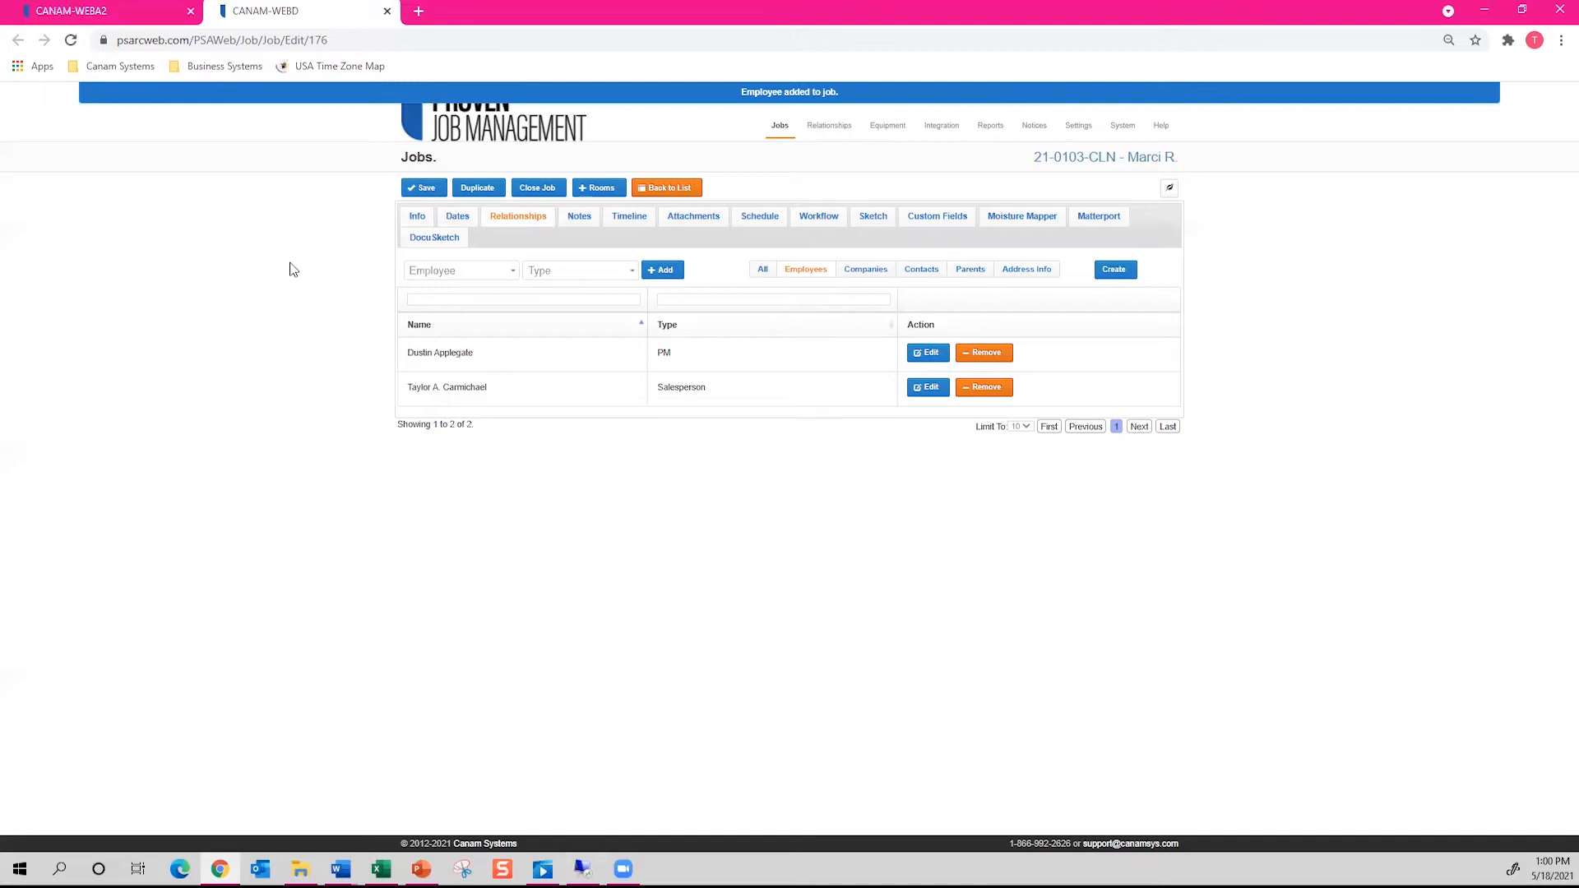
click(423, 189)
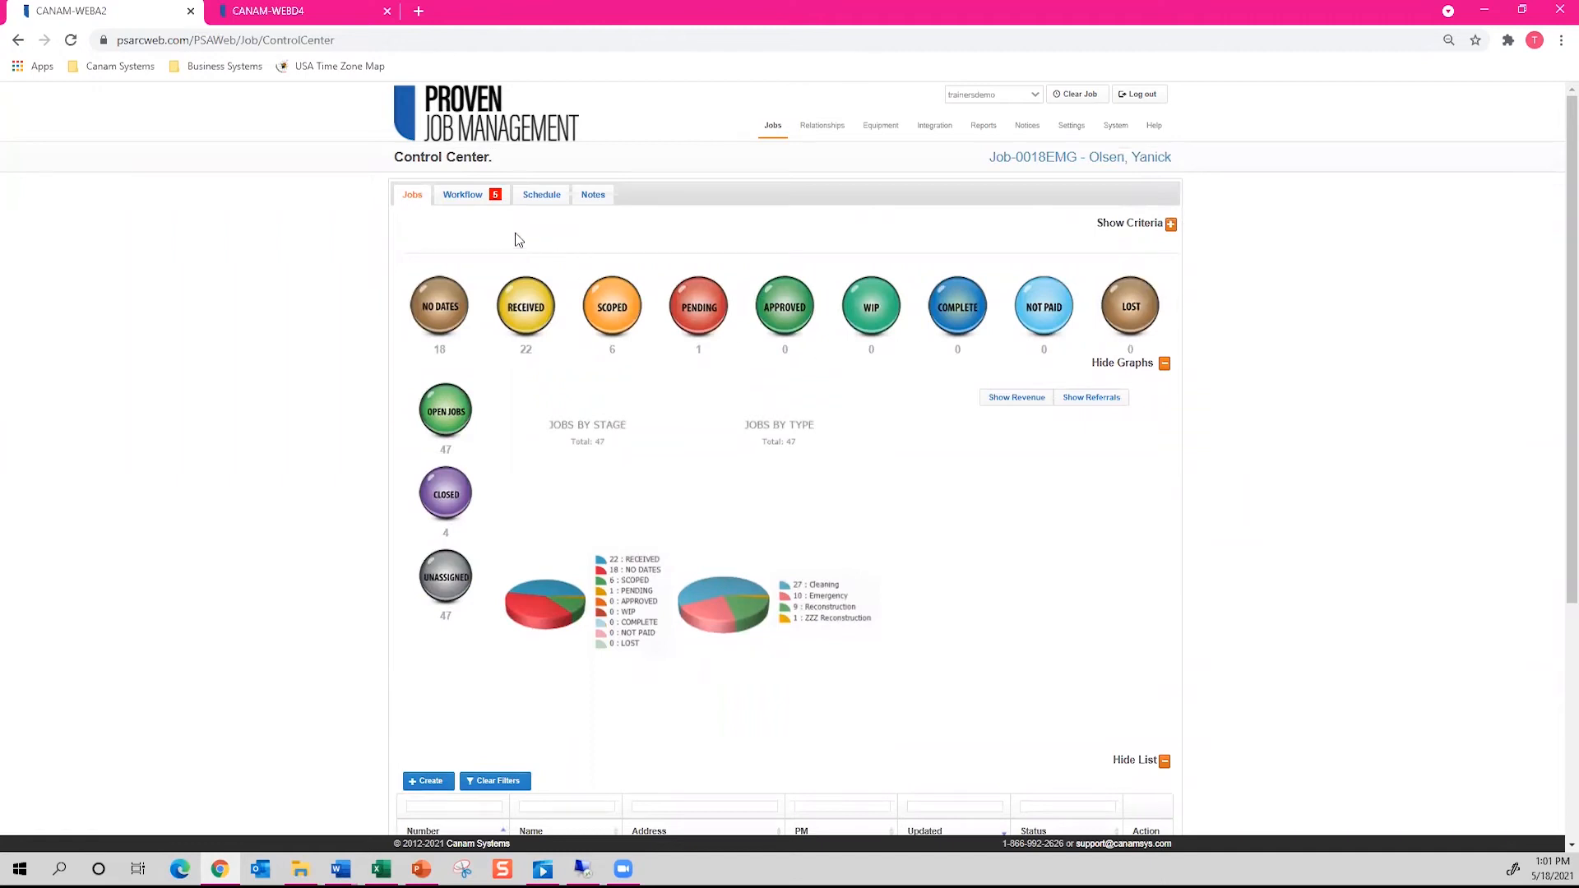
Show only the past due workflow items in the Control Center.
click(470, 197)
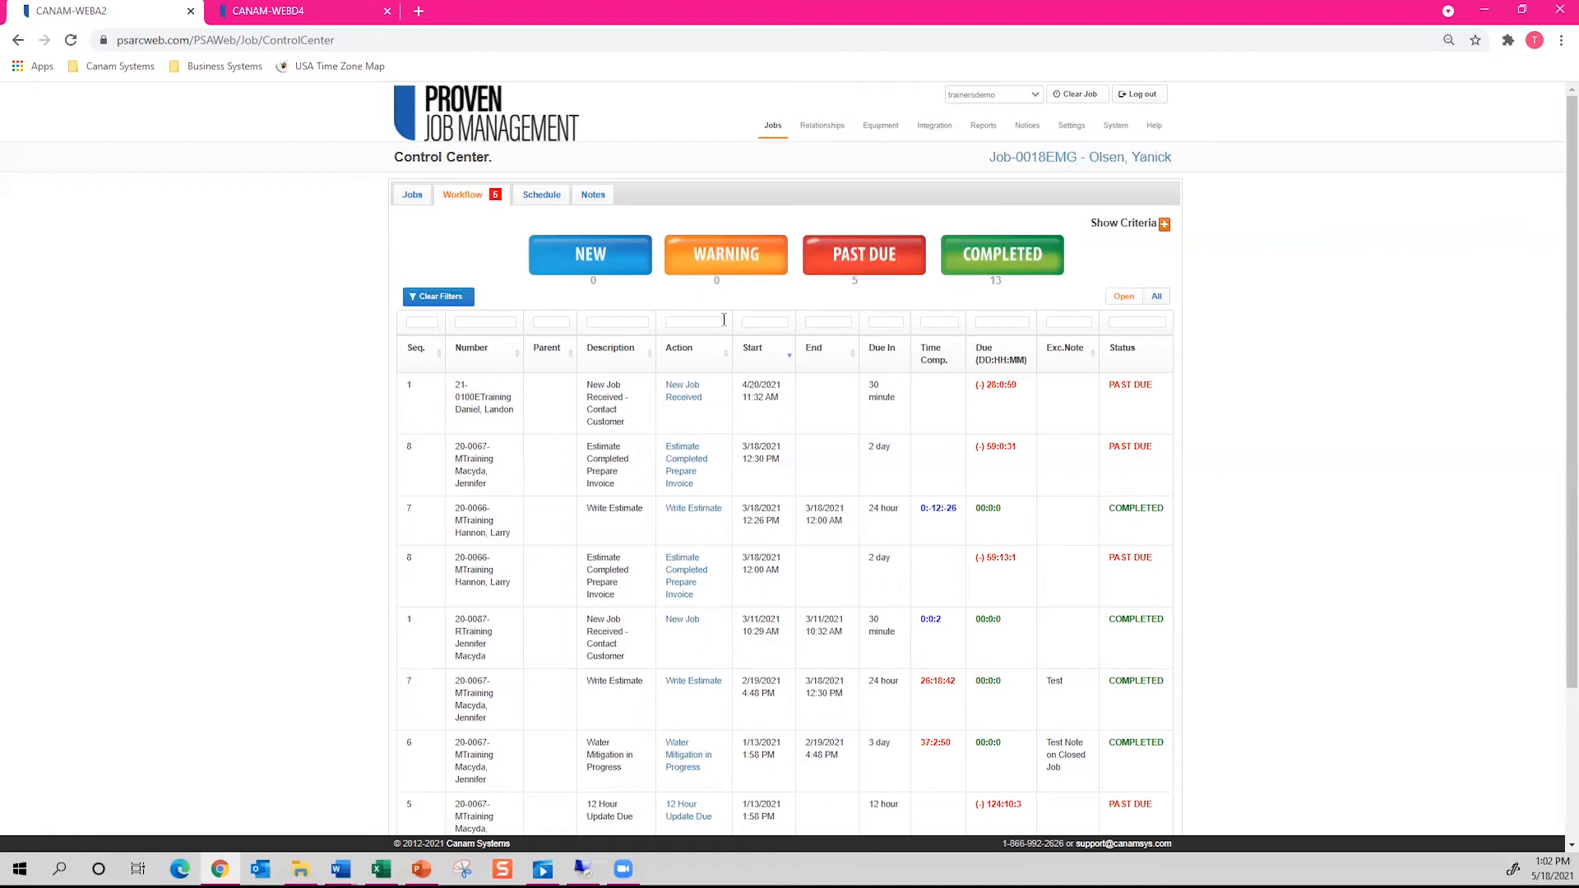
click(1129, 323)
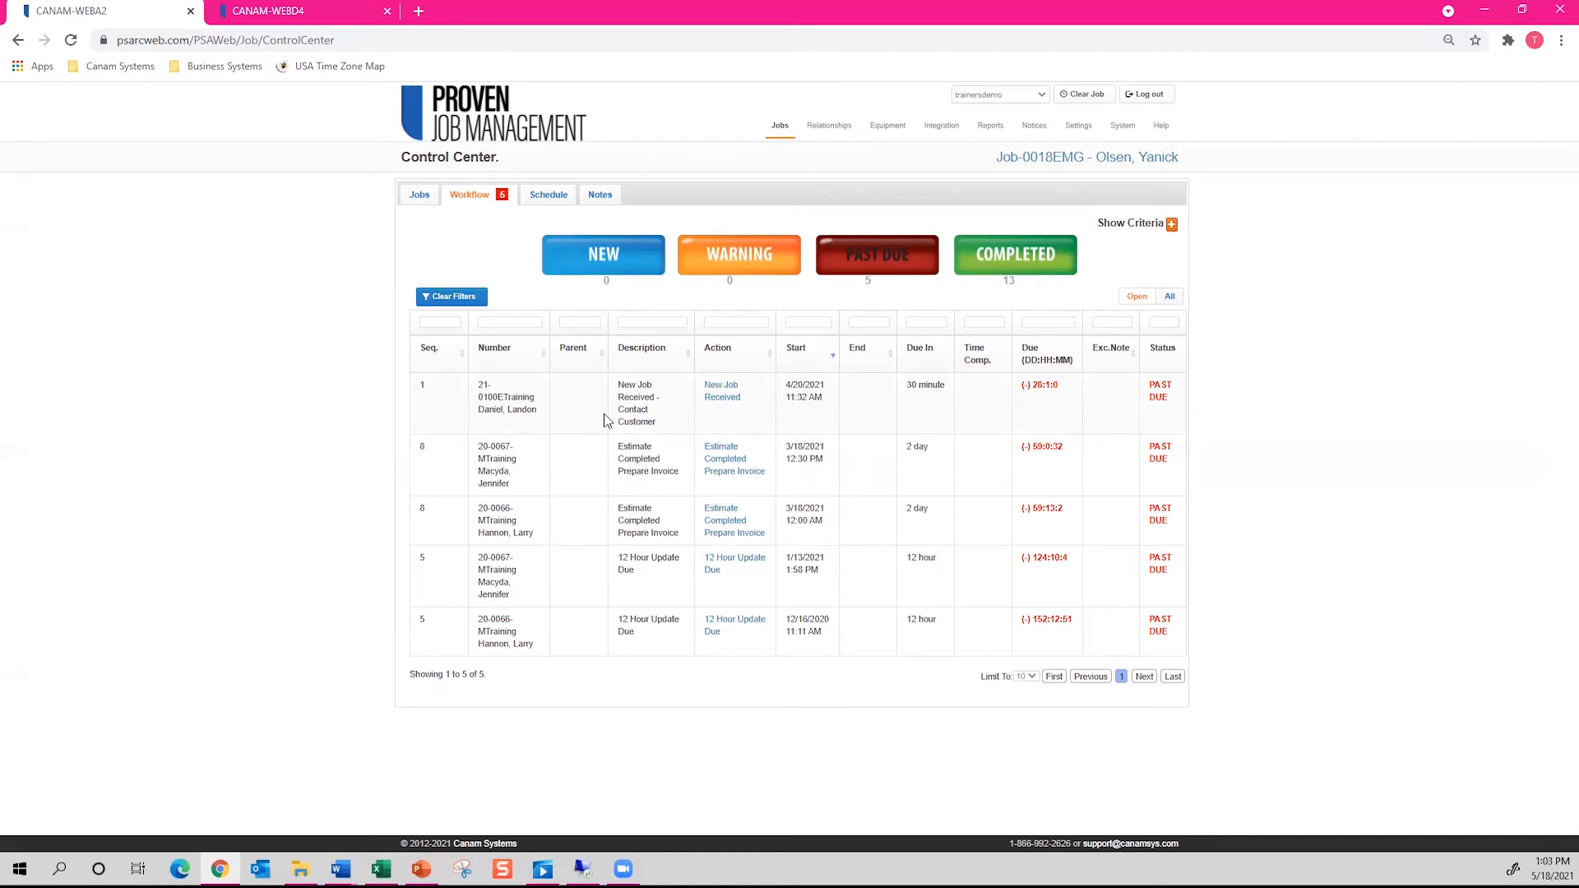
Complete the past due New Job Received action with the exception note "customer did not answer their phone" and save it.
click(715, 402)
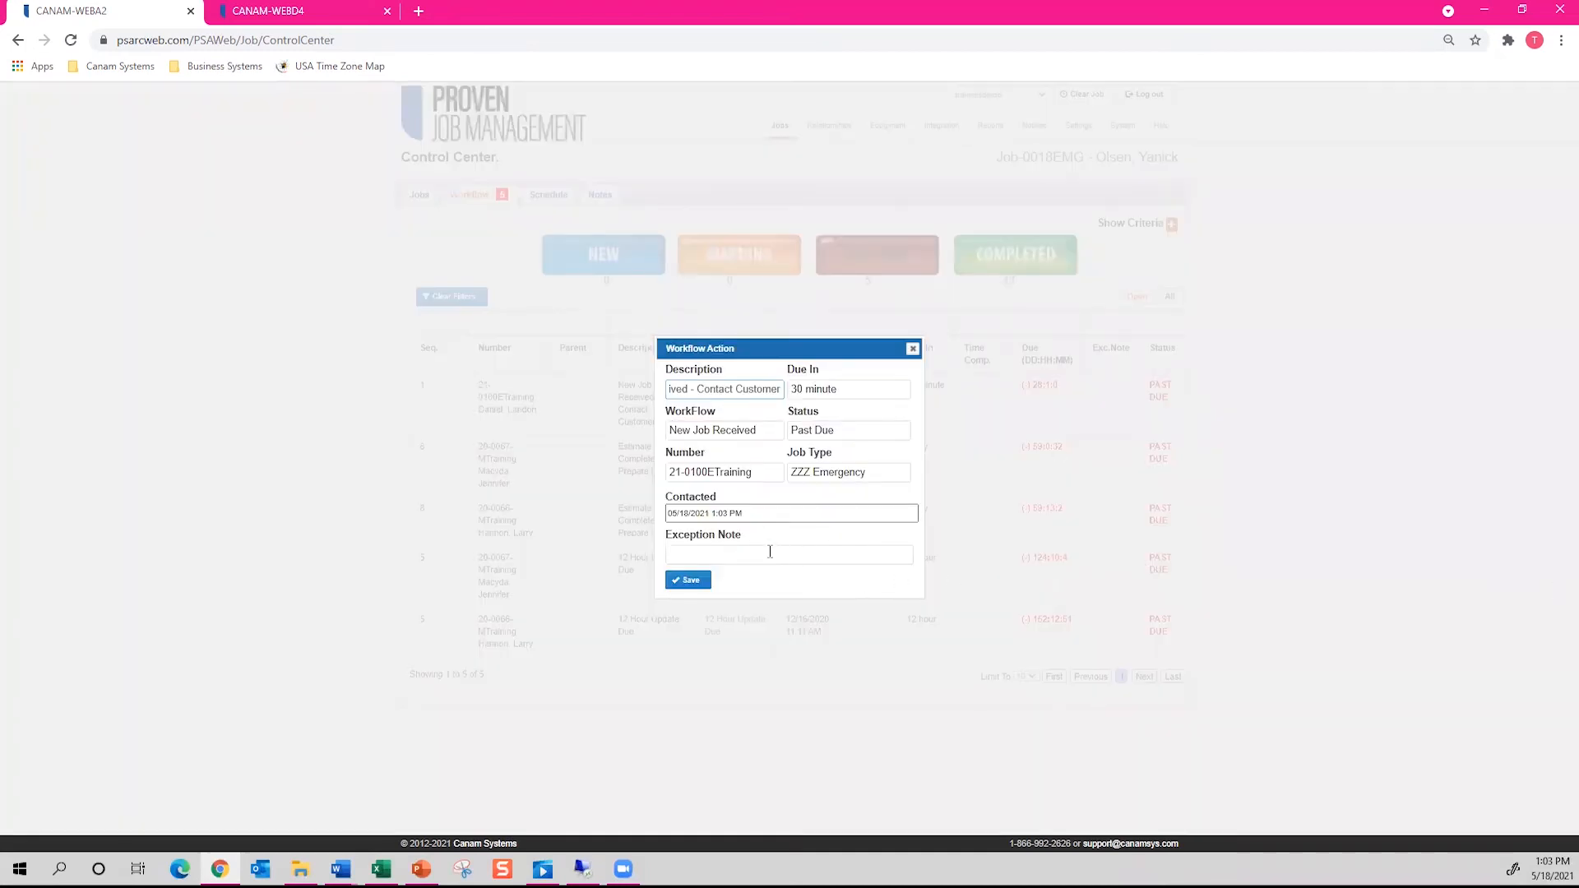
click(729, 549)
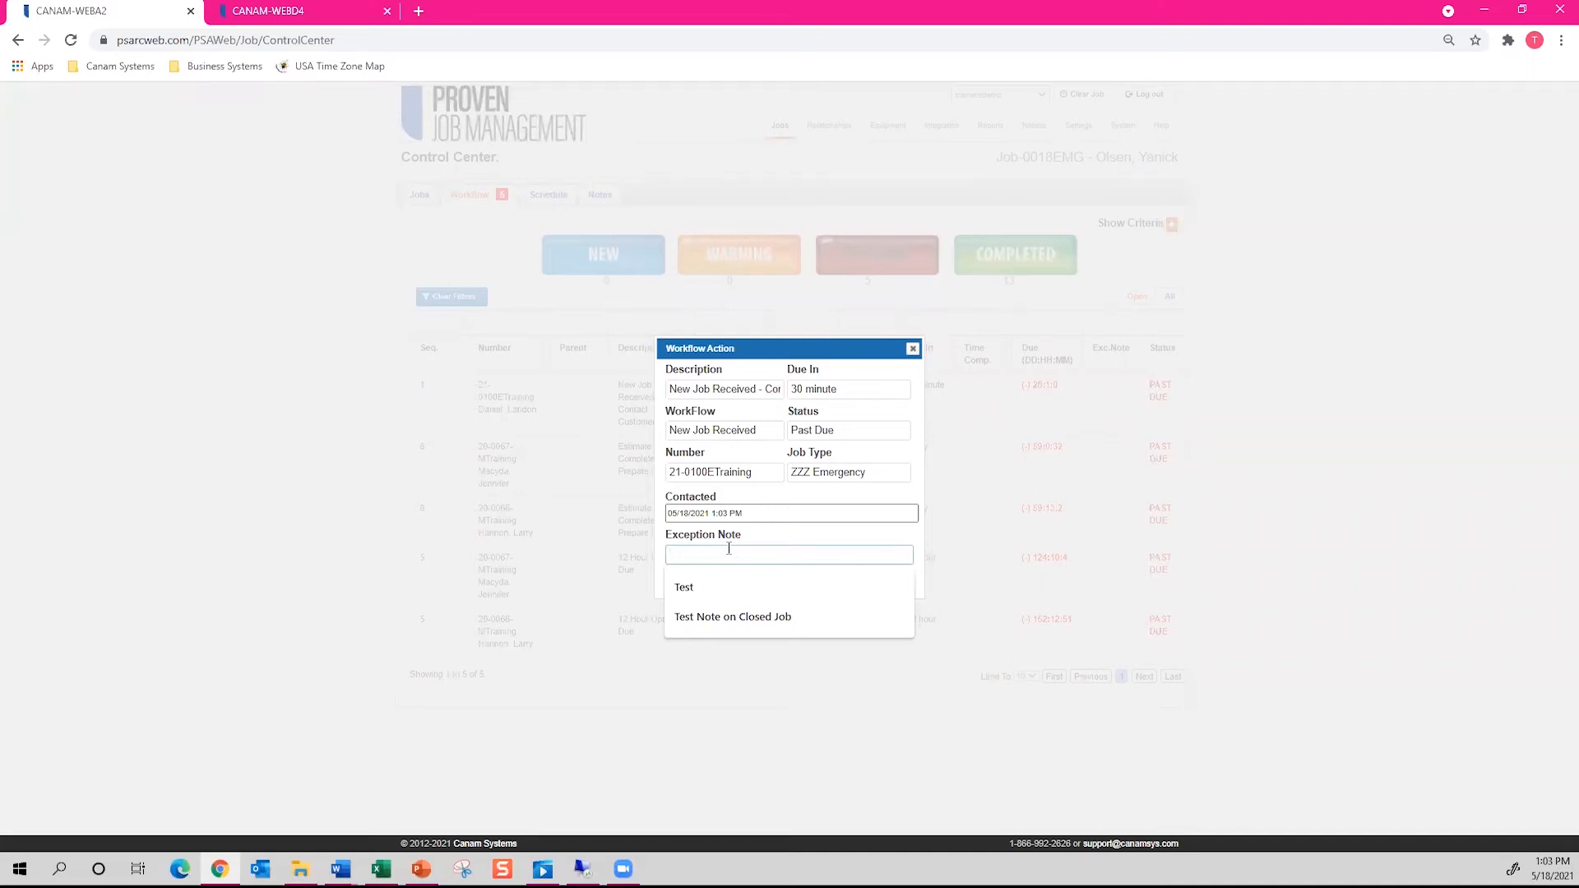
key(Escape)
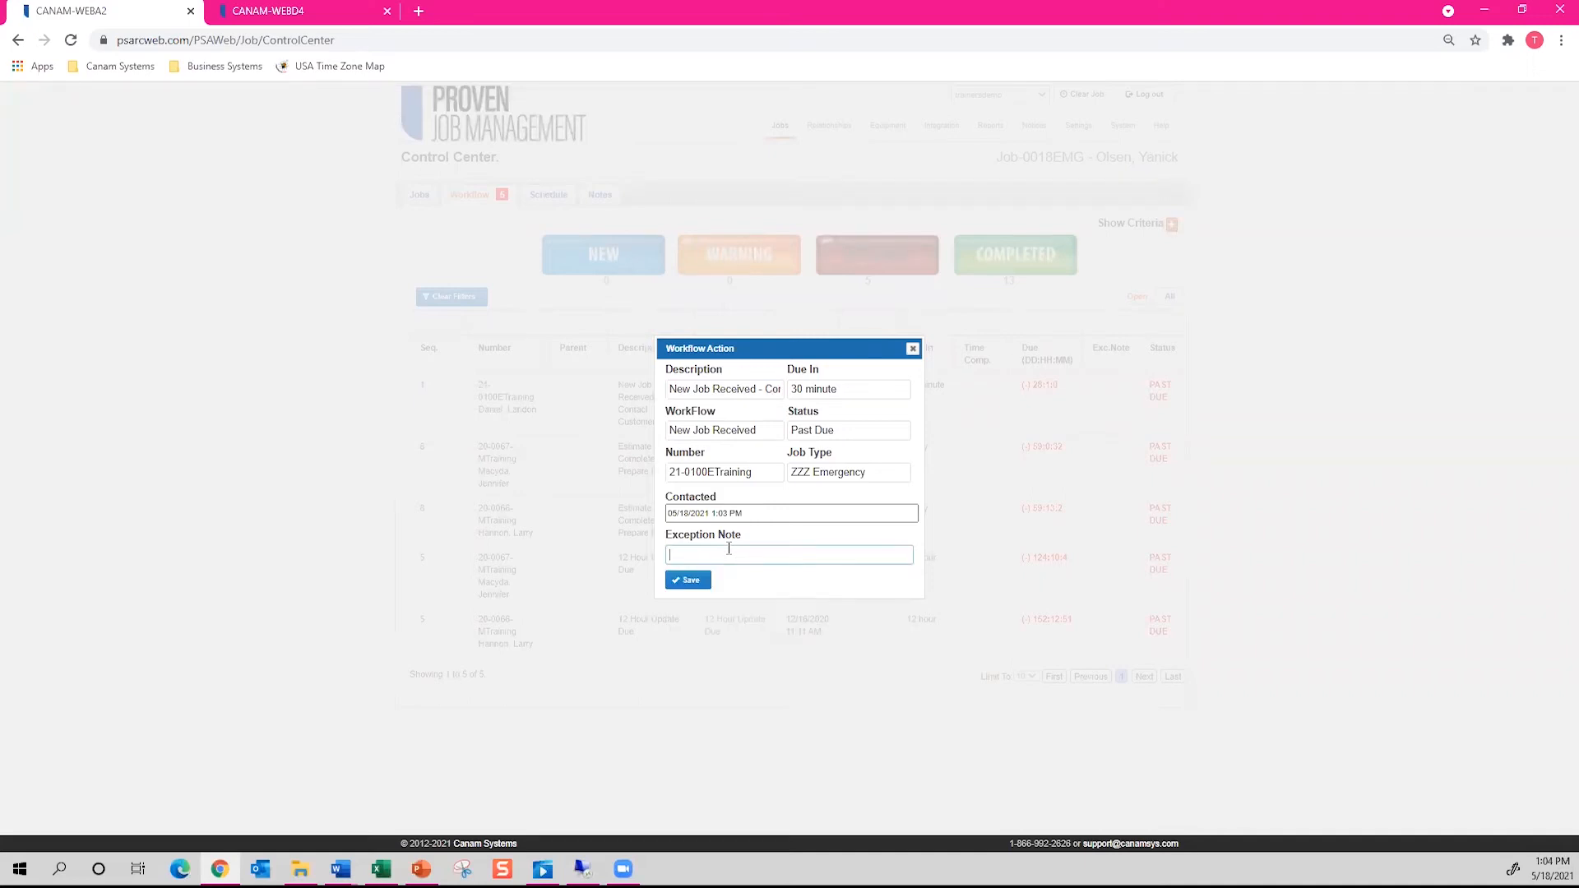
text(customer did not answer their phone)
key(Return)
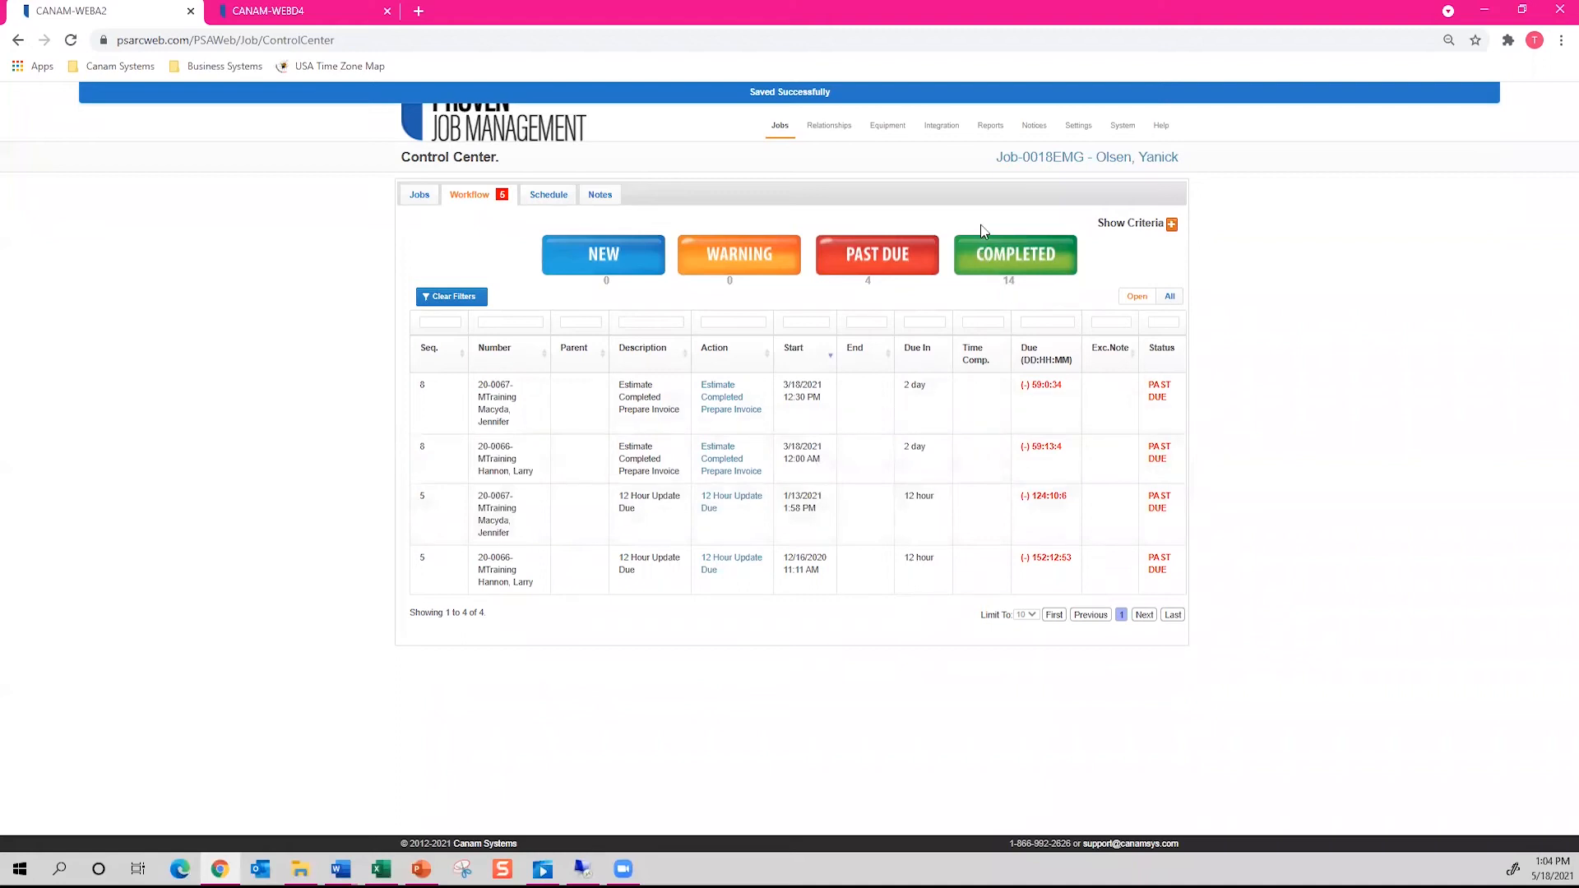
View the completed workflow items and sort the Control Center schedule by start date, newest first.
click(1002, 266)
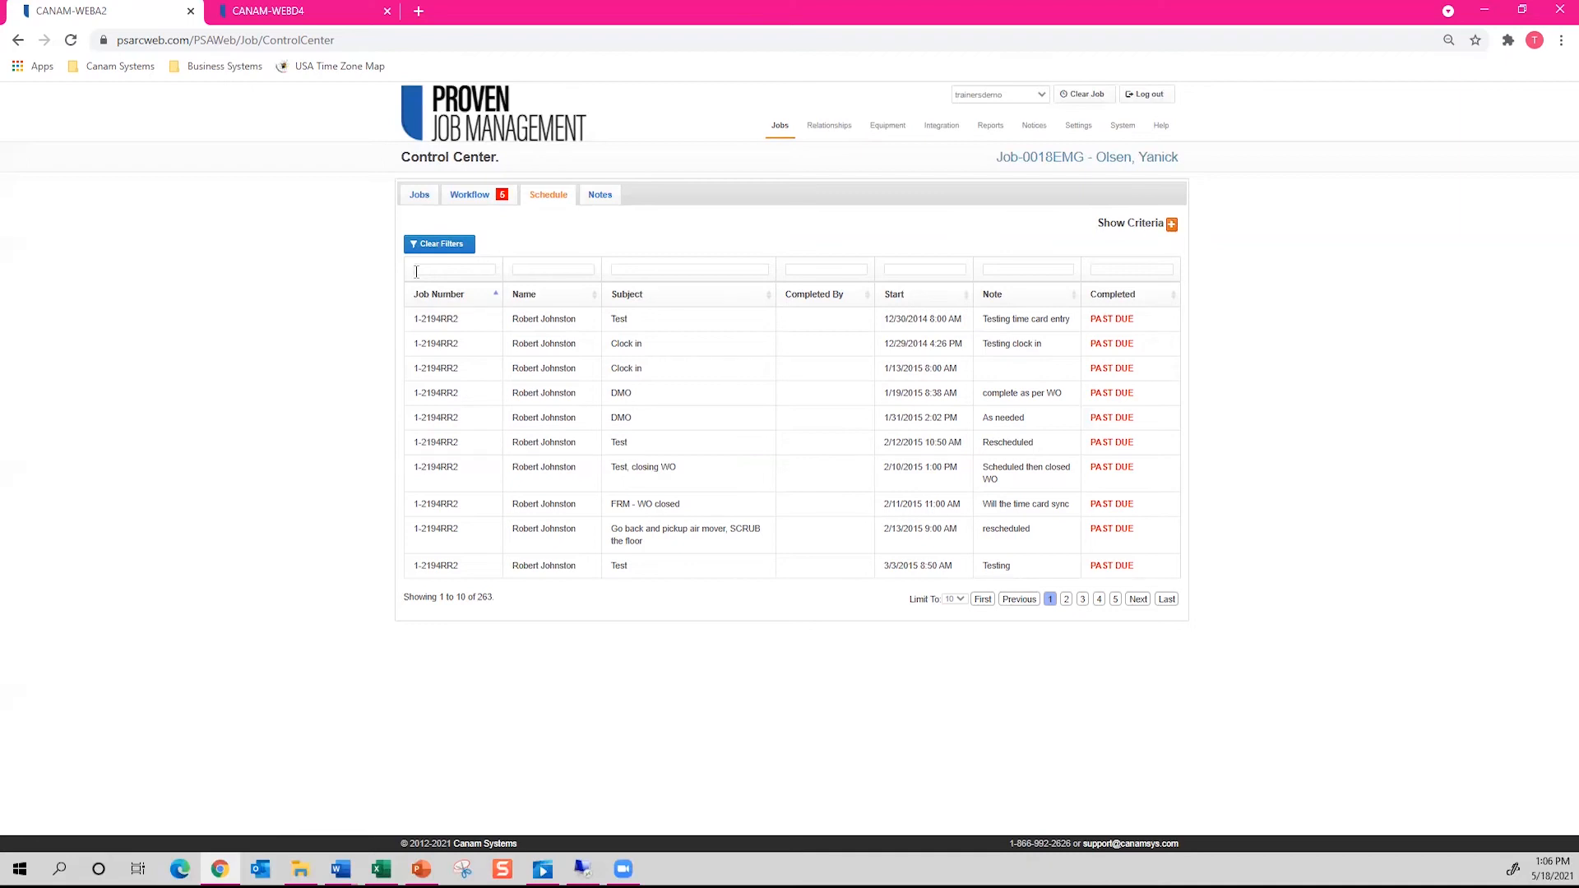
click(937, 303)
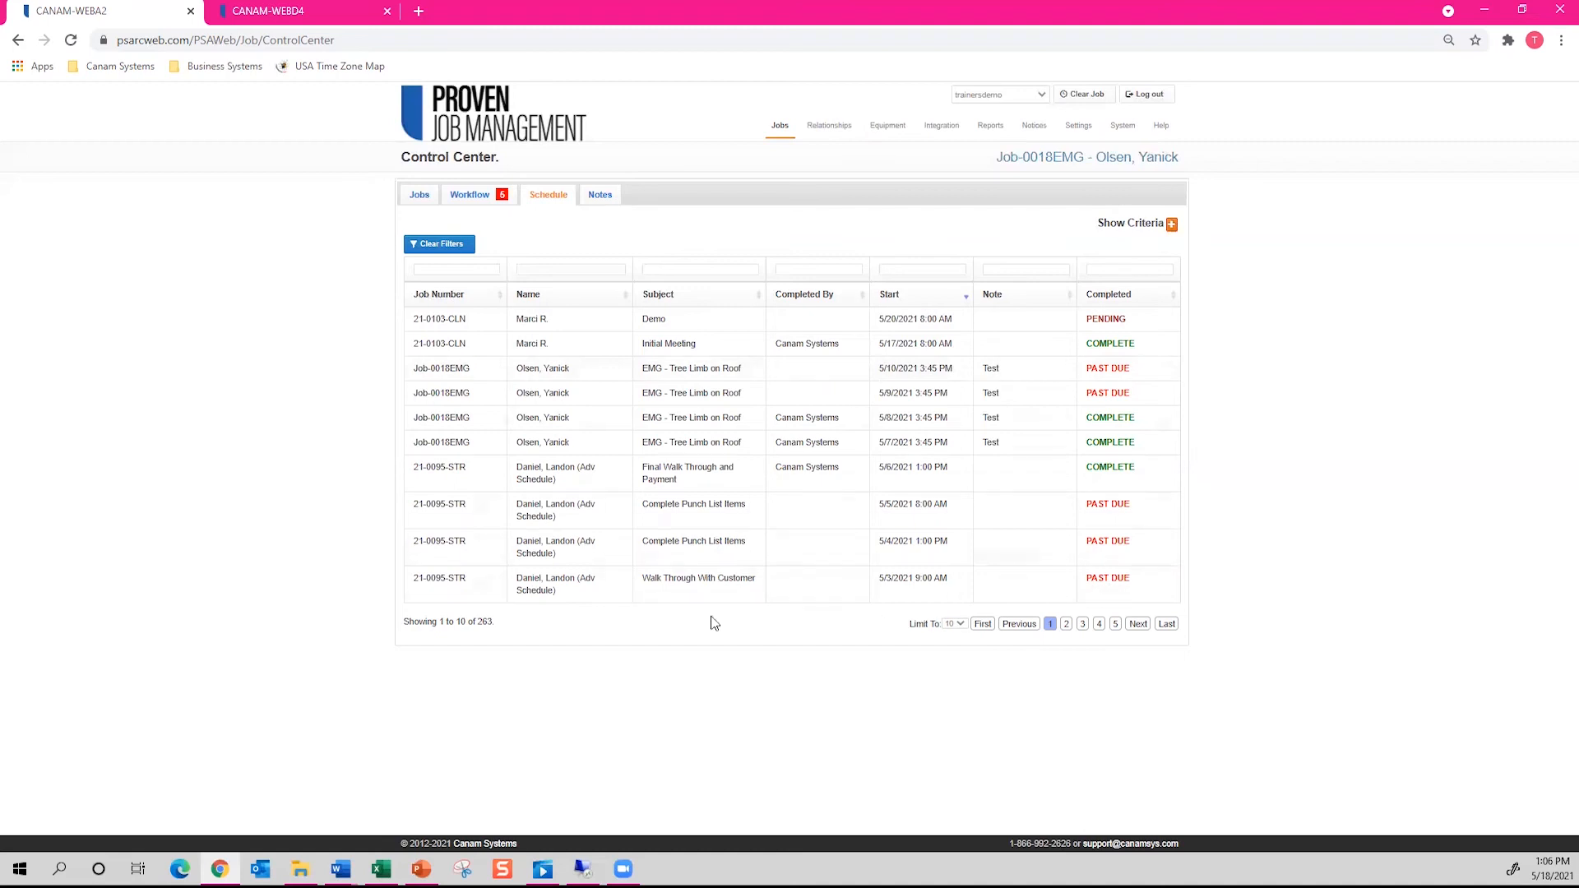
Open the job behind the past due Walk Through With Customer item and filter its schedule by the subject "walk".
click(1105, 586)
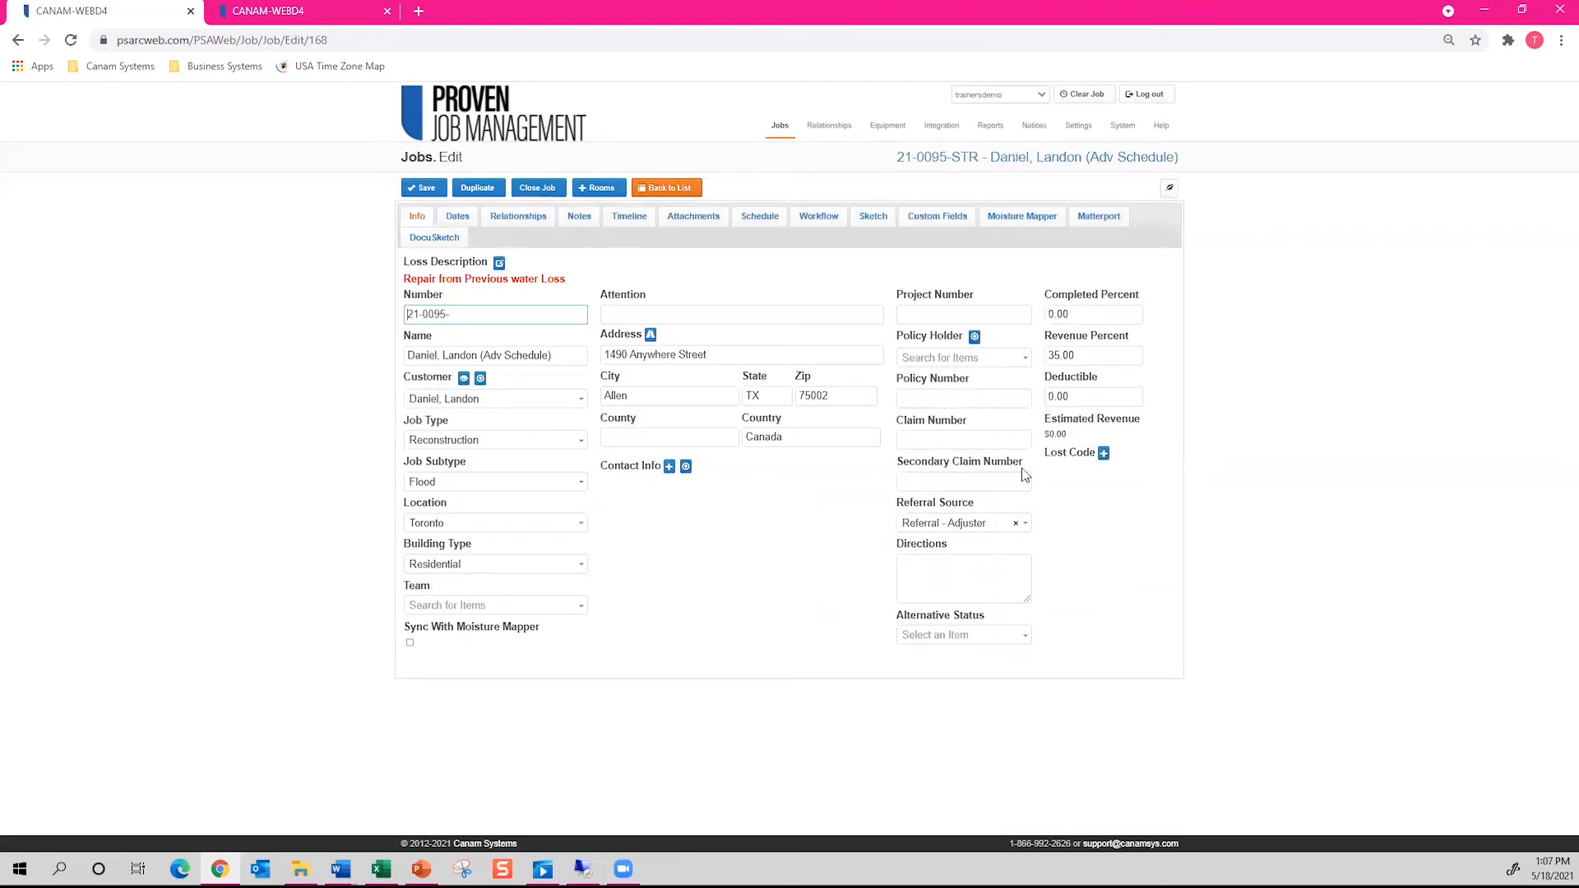
click(770, 222)
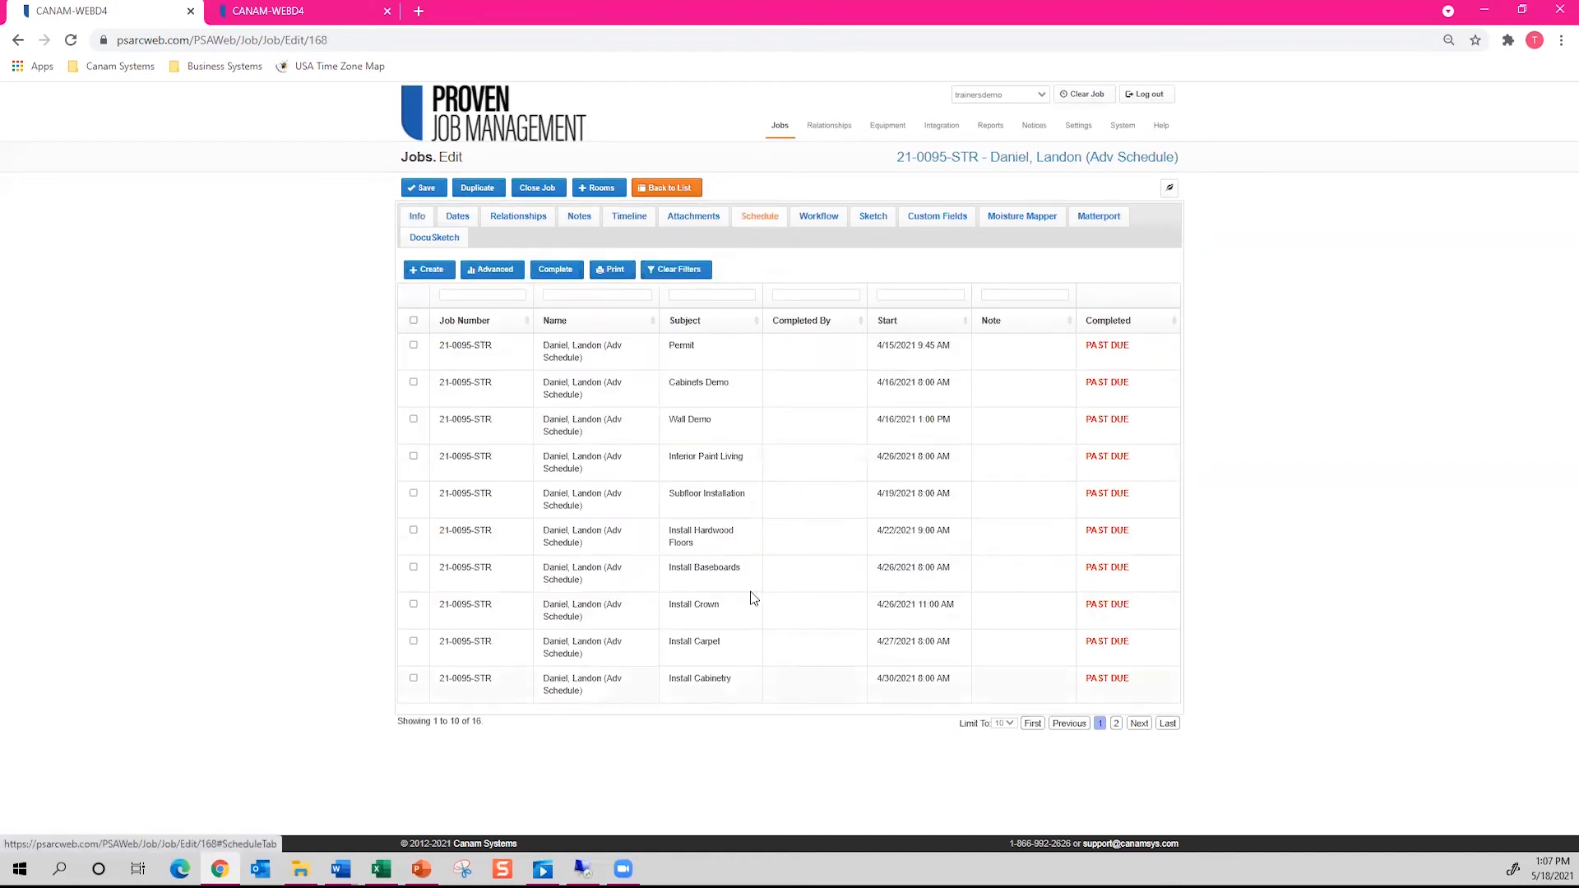
click(724, 294)
text(w)
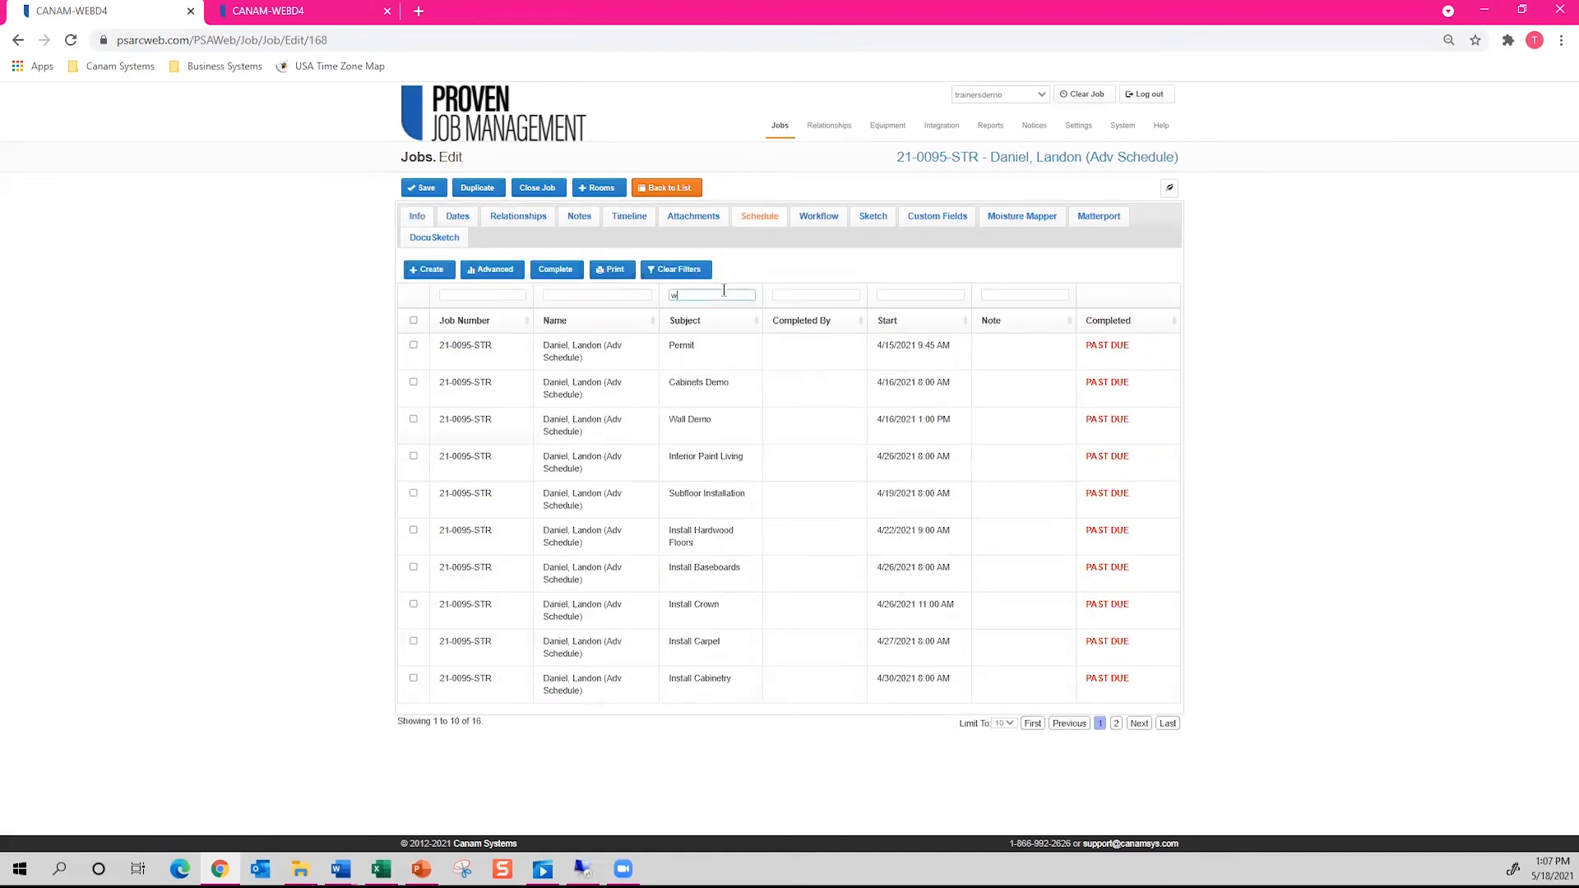
text(alk)
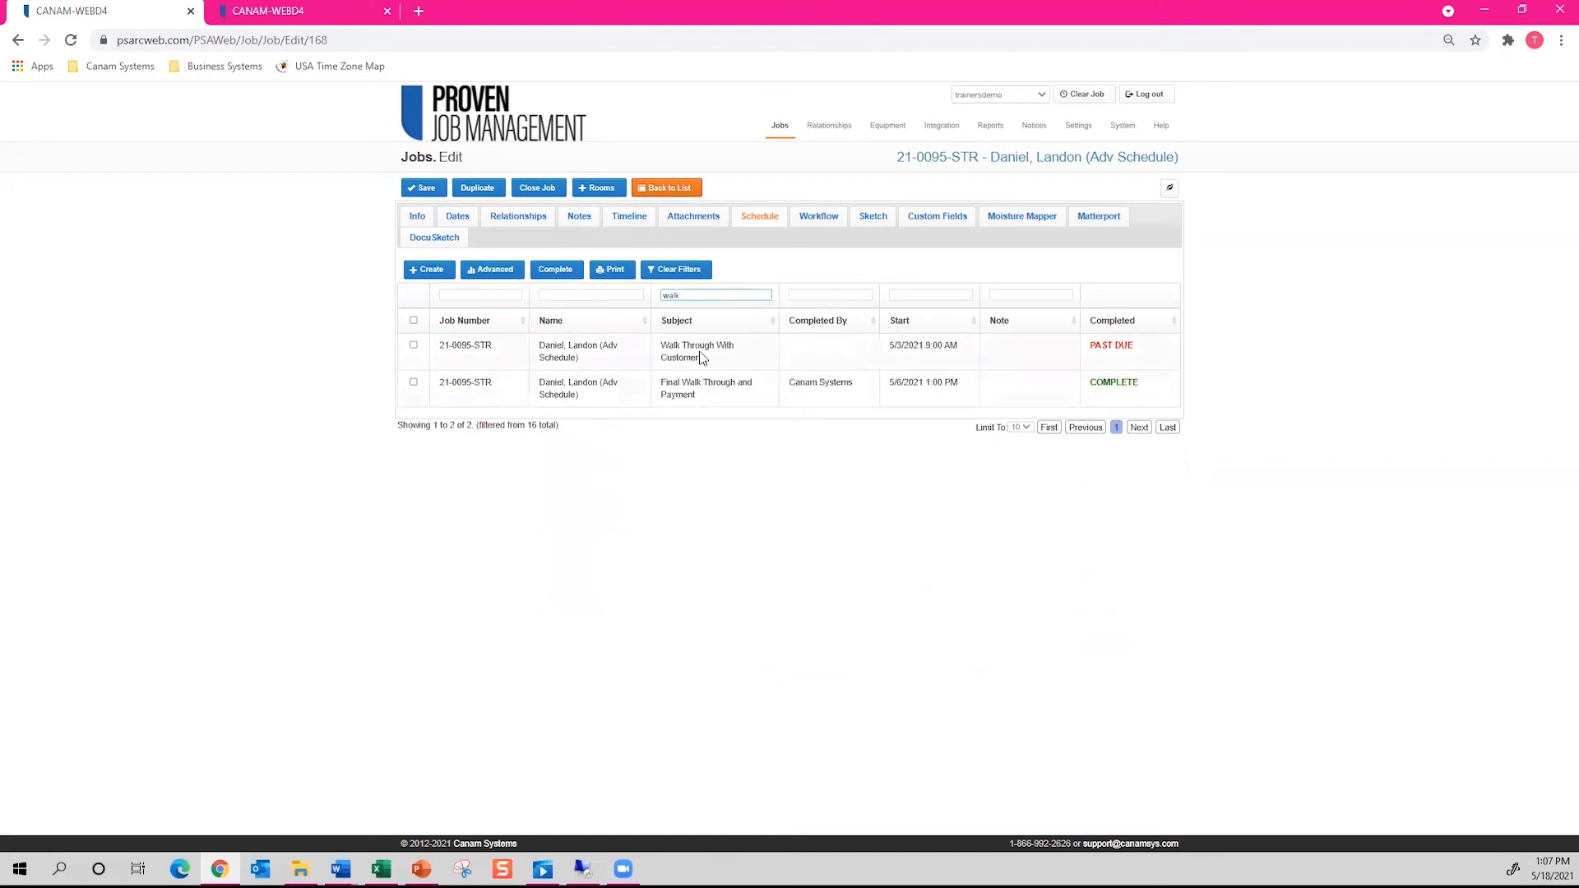
Mark the job's past due Walk Through With Customer event as complete and return to the Control Center schedule.
click(414, 347)
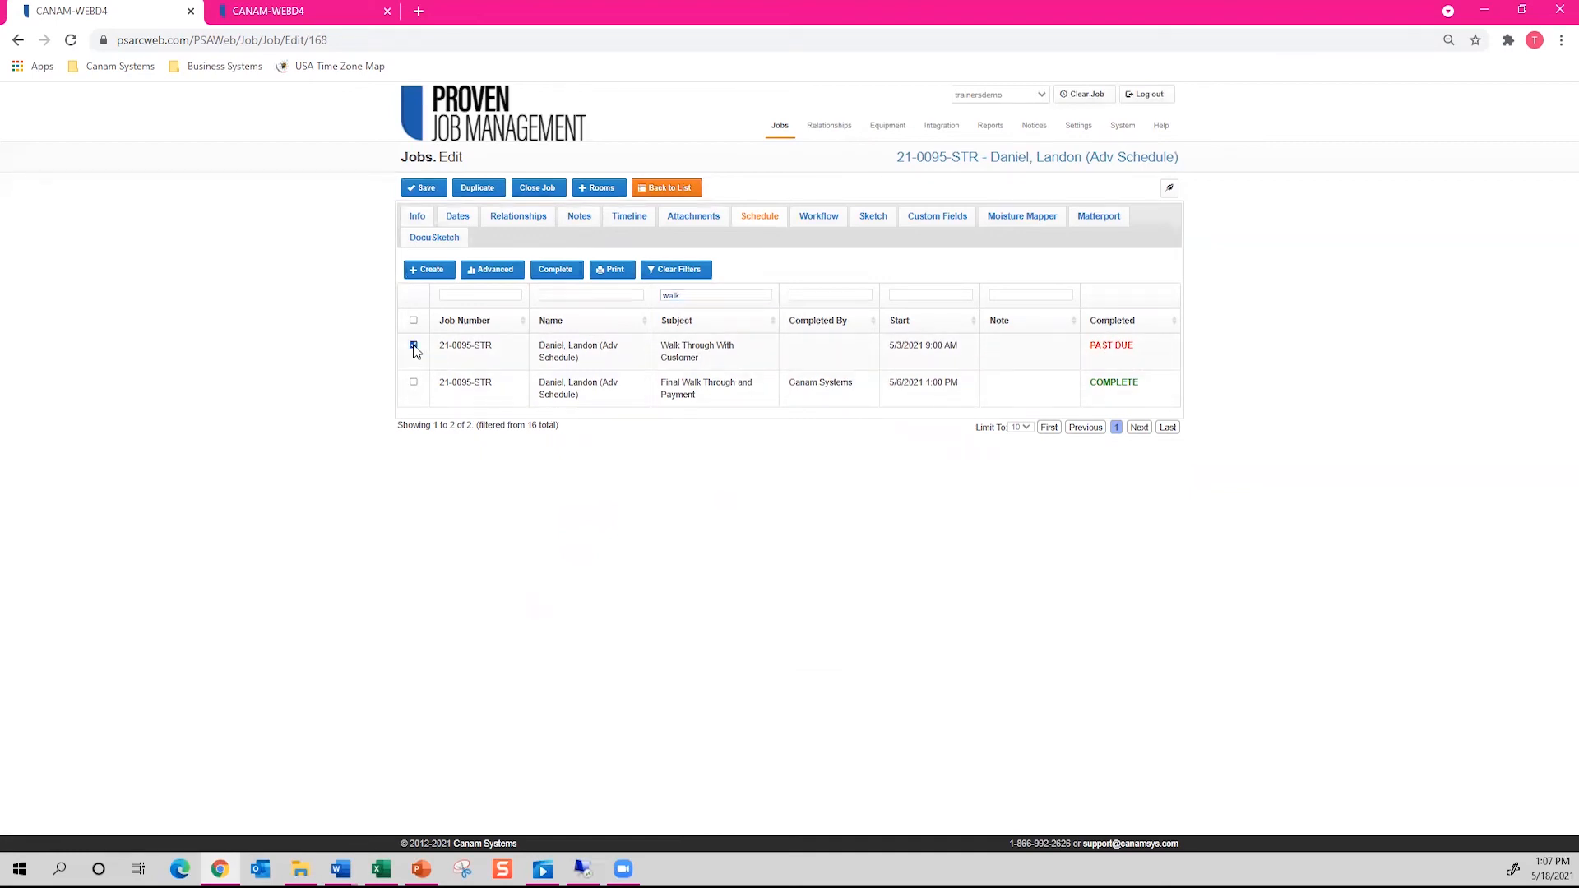
click(557, 273)
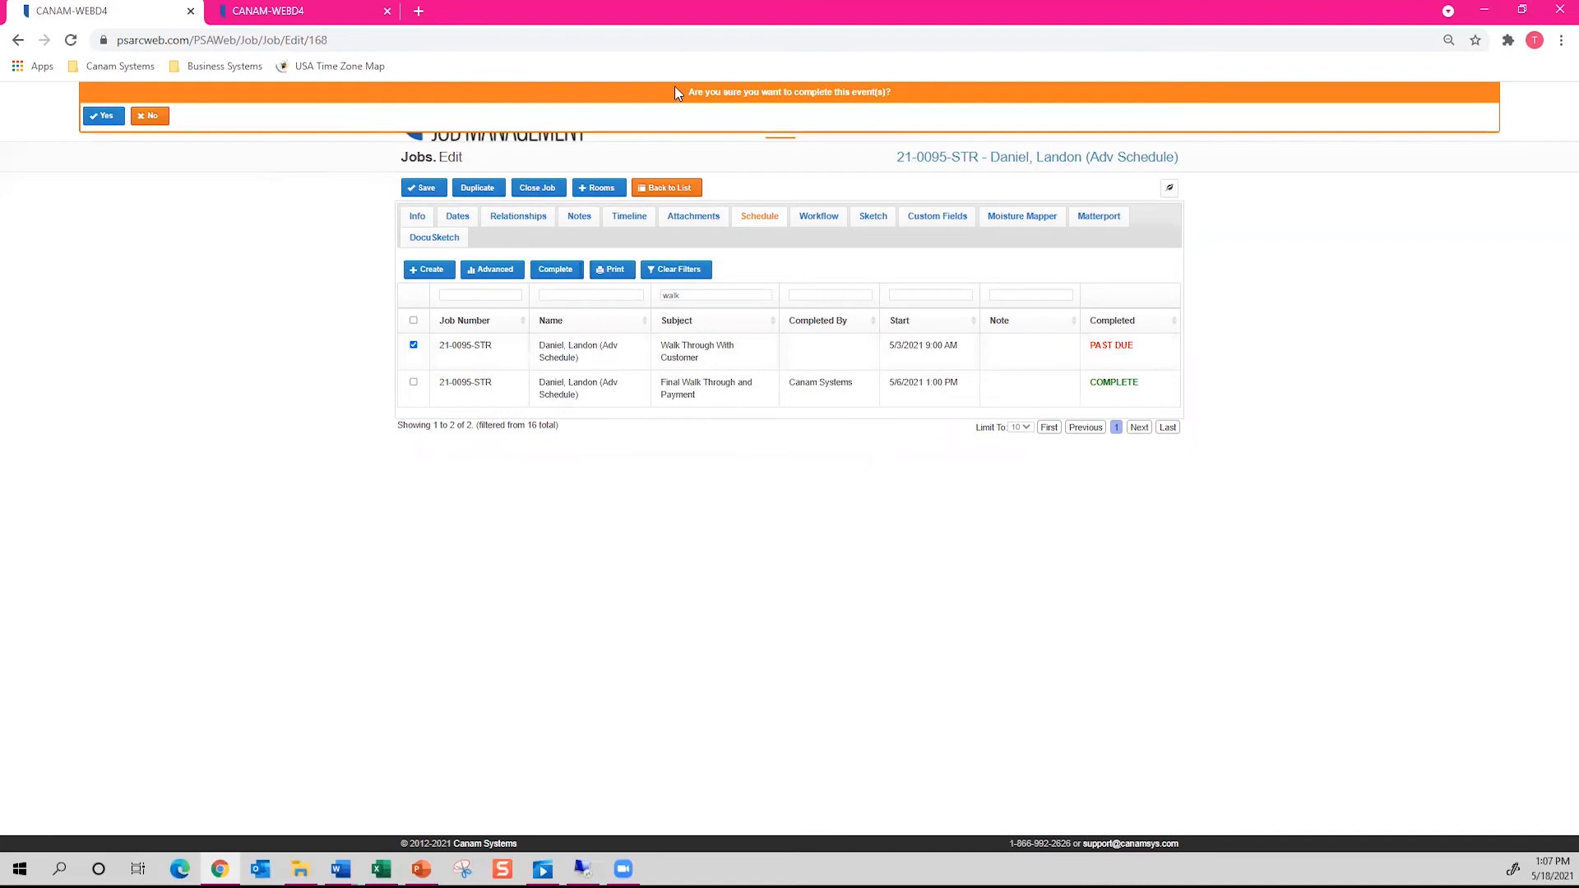
click(103, 117)
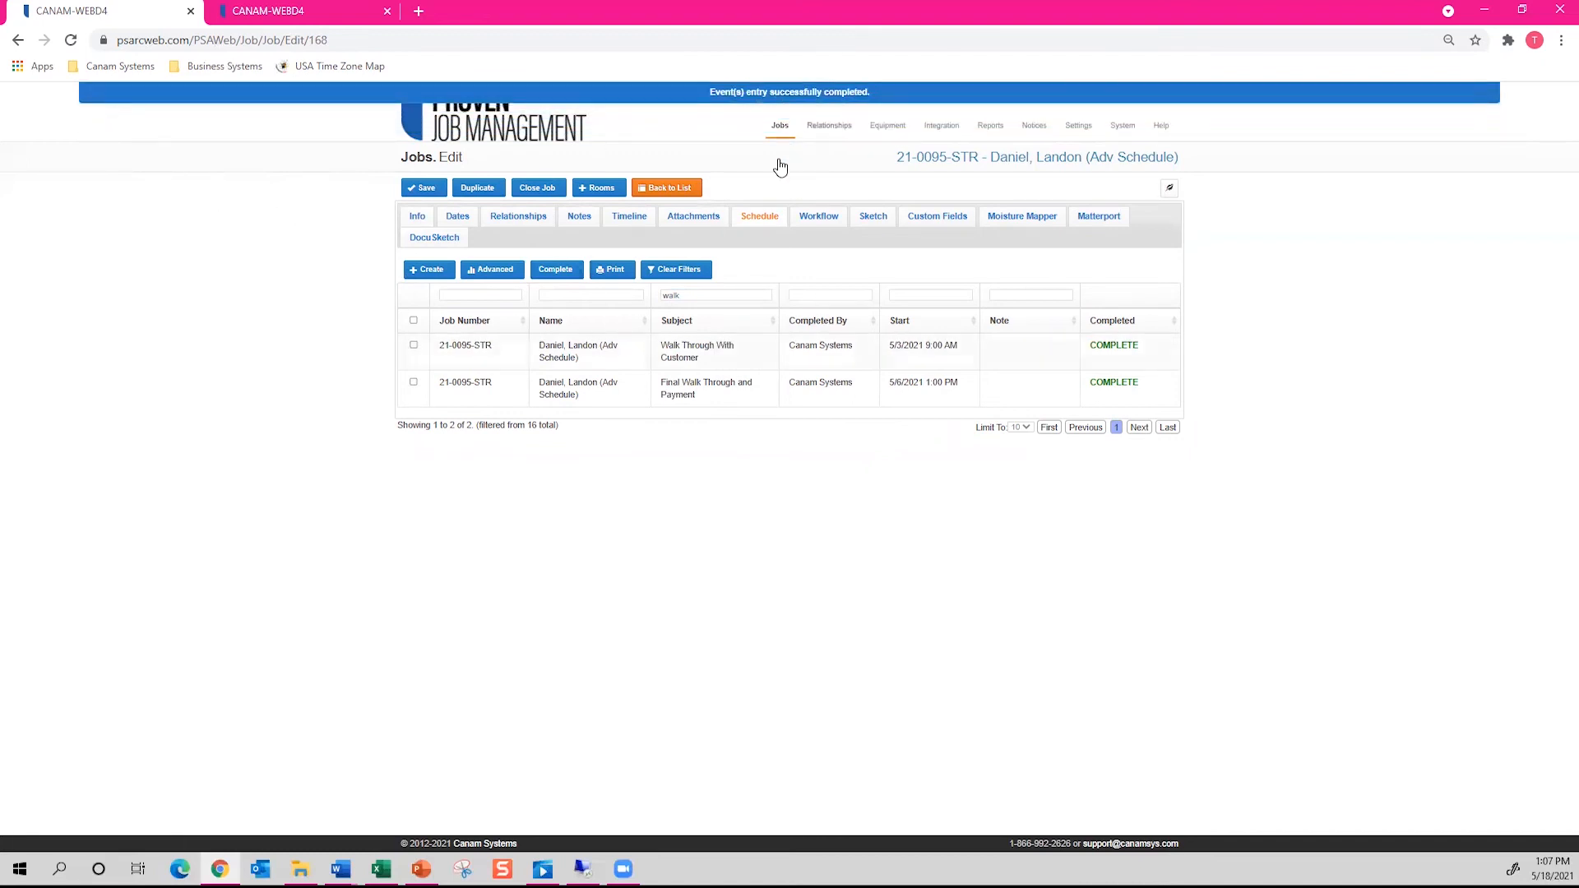
mouse_move(780, 128)
click(791, 327)
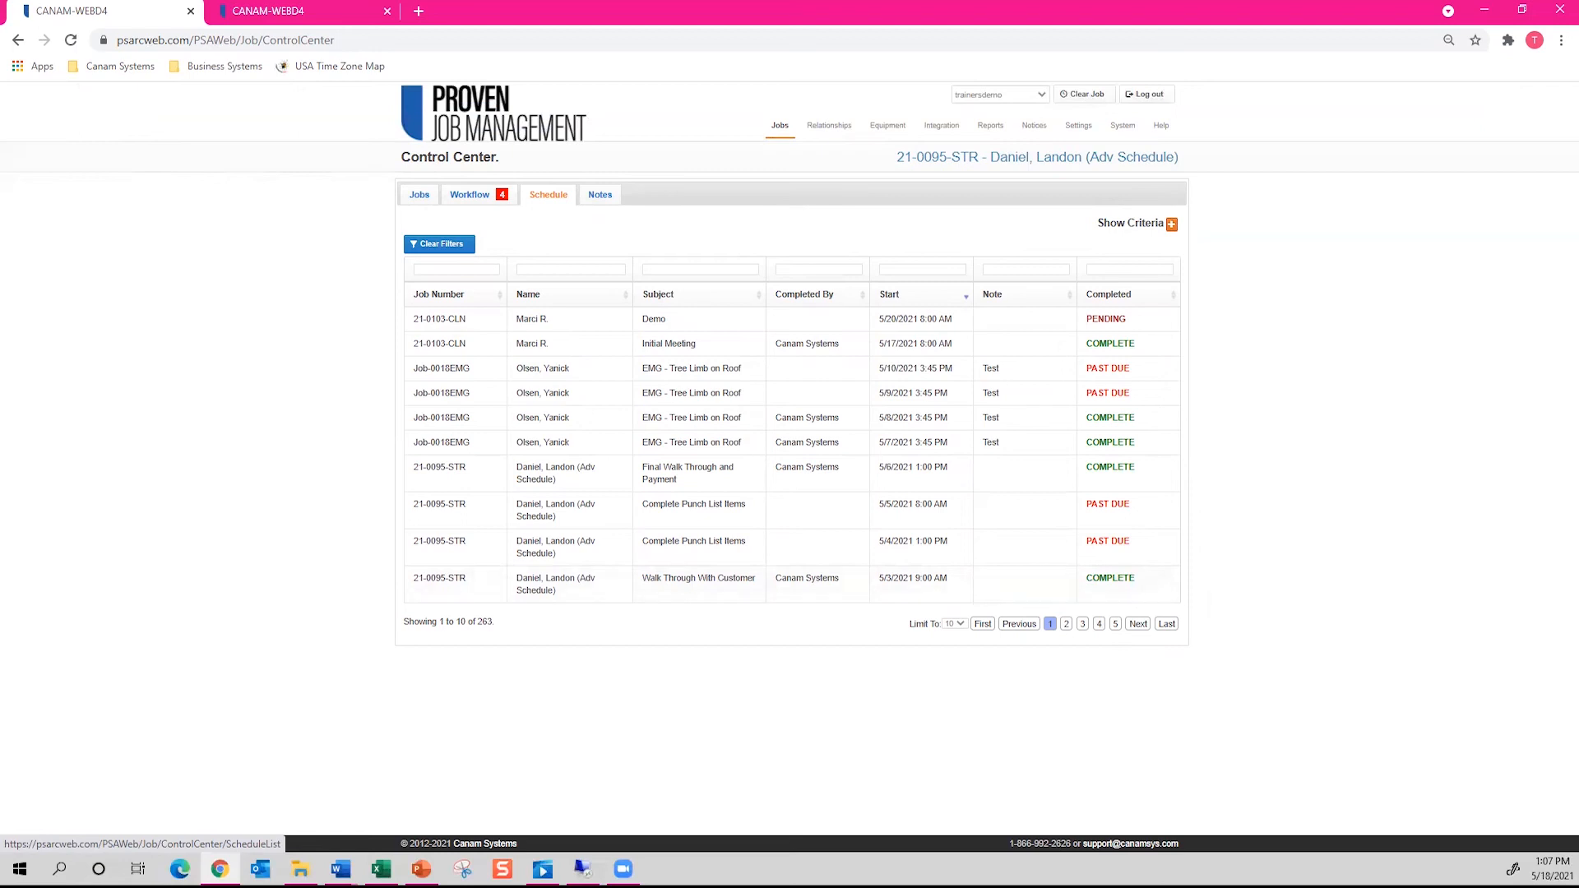
Filter the Control Center schedule by the Last Month date range and one technician, and apply the criteria.
click(1171, 225)
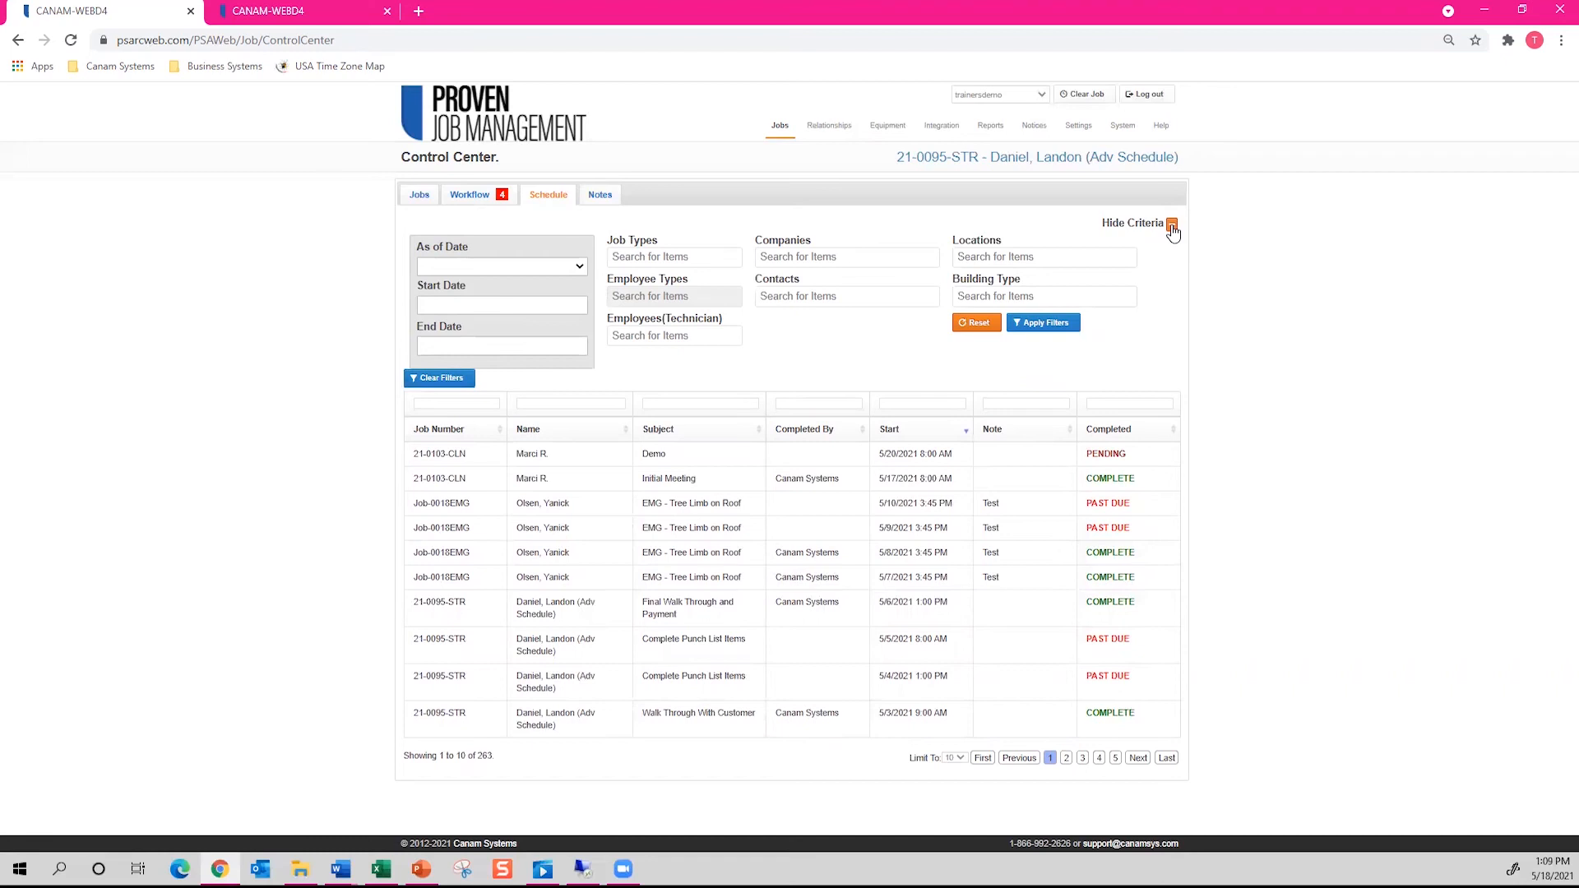
click(571, 272)
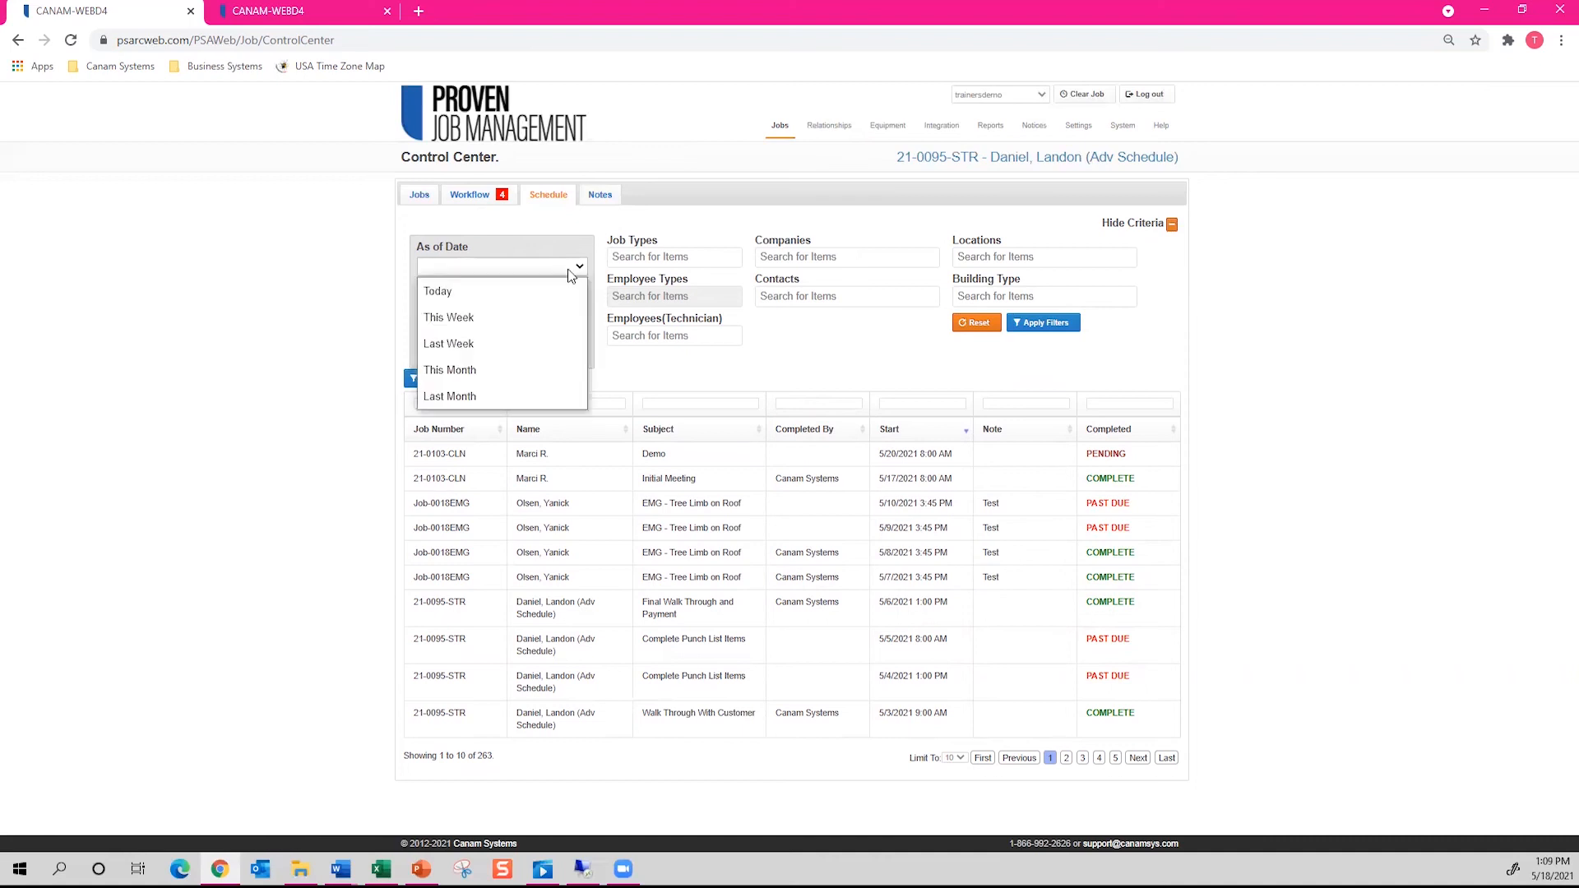
click(502, 396)
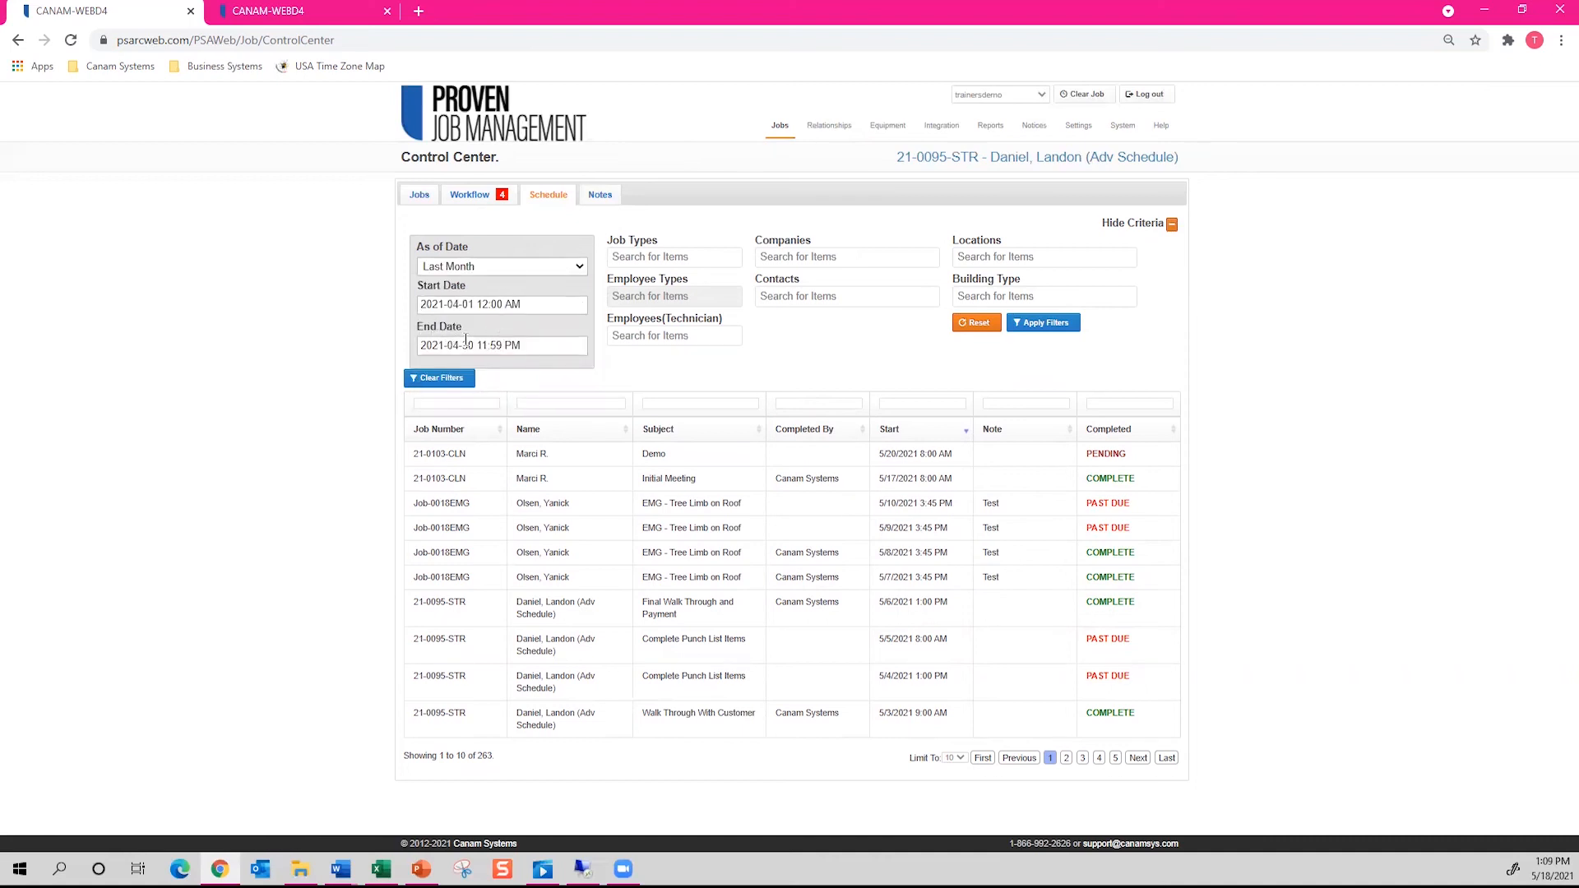
click(717, 339)
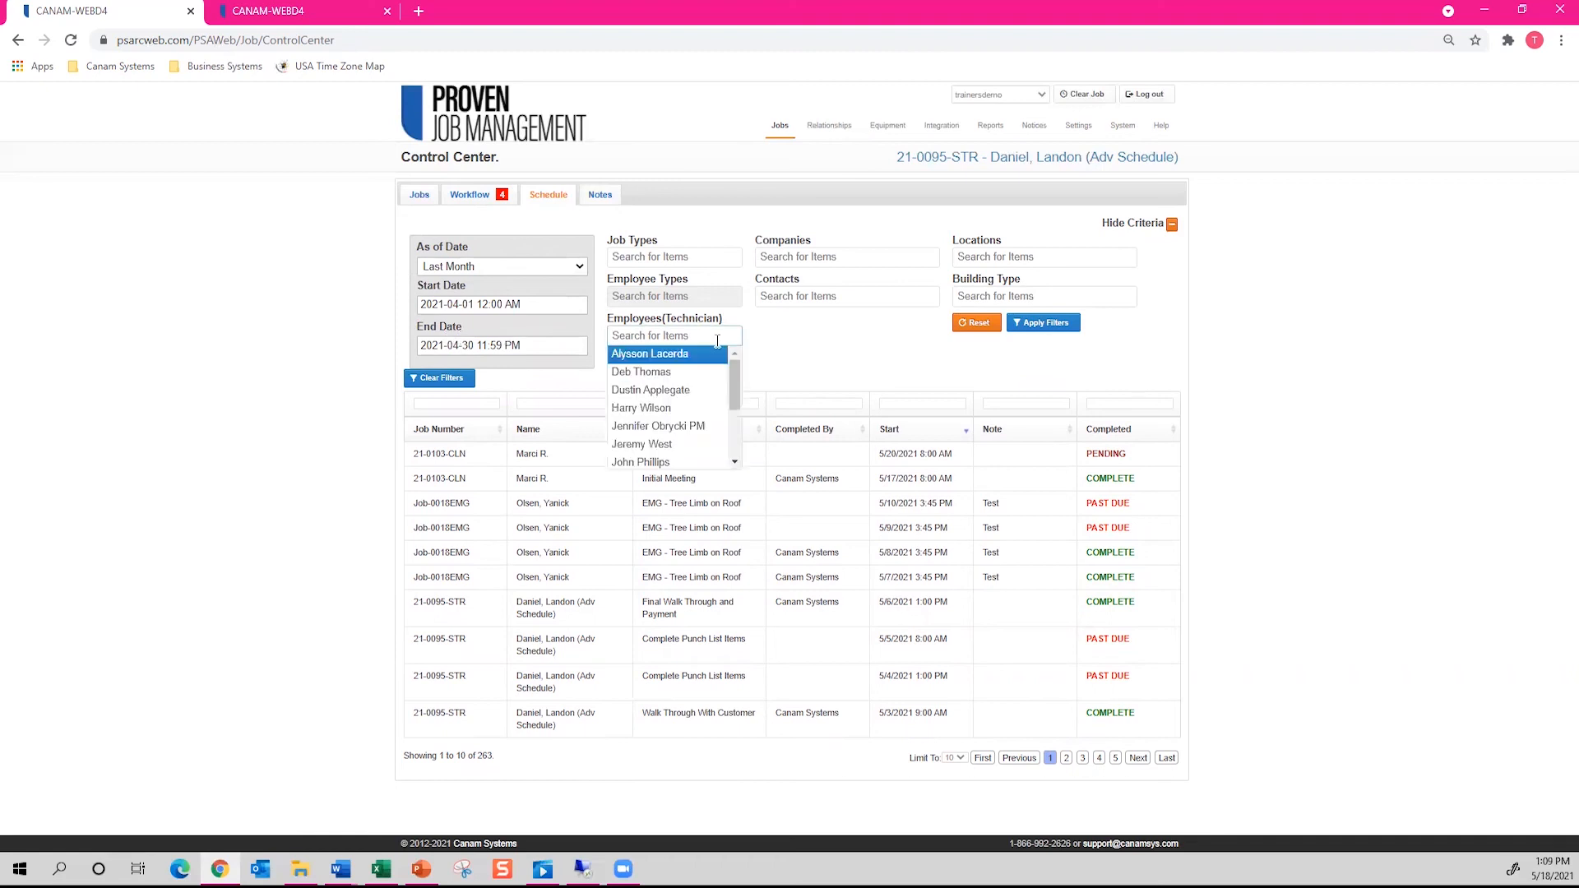
scroll(682, 382, down, 3)
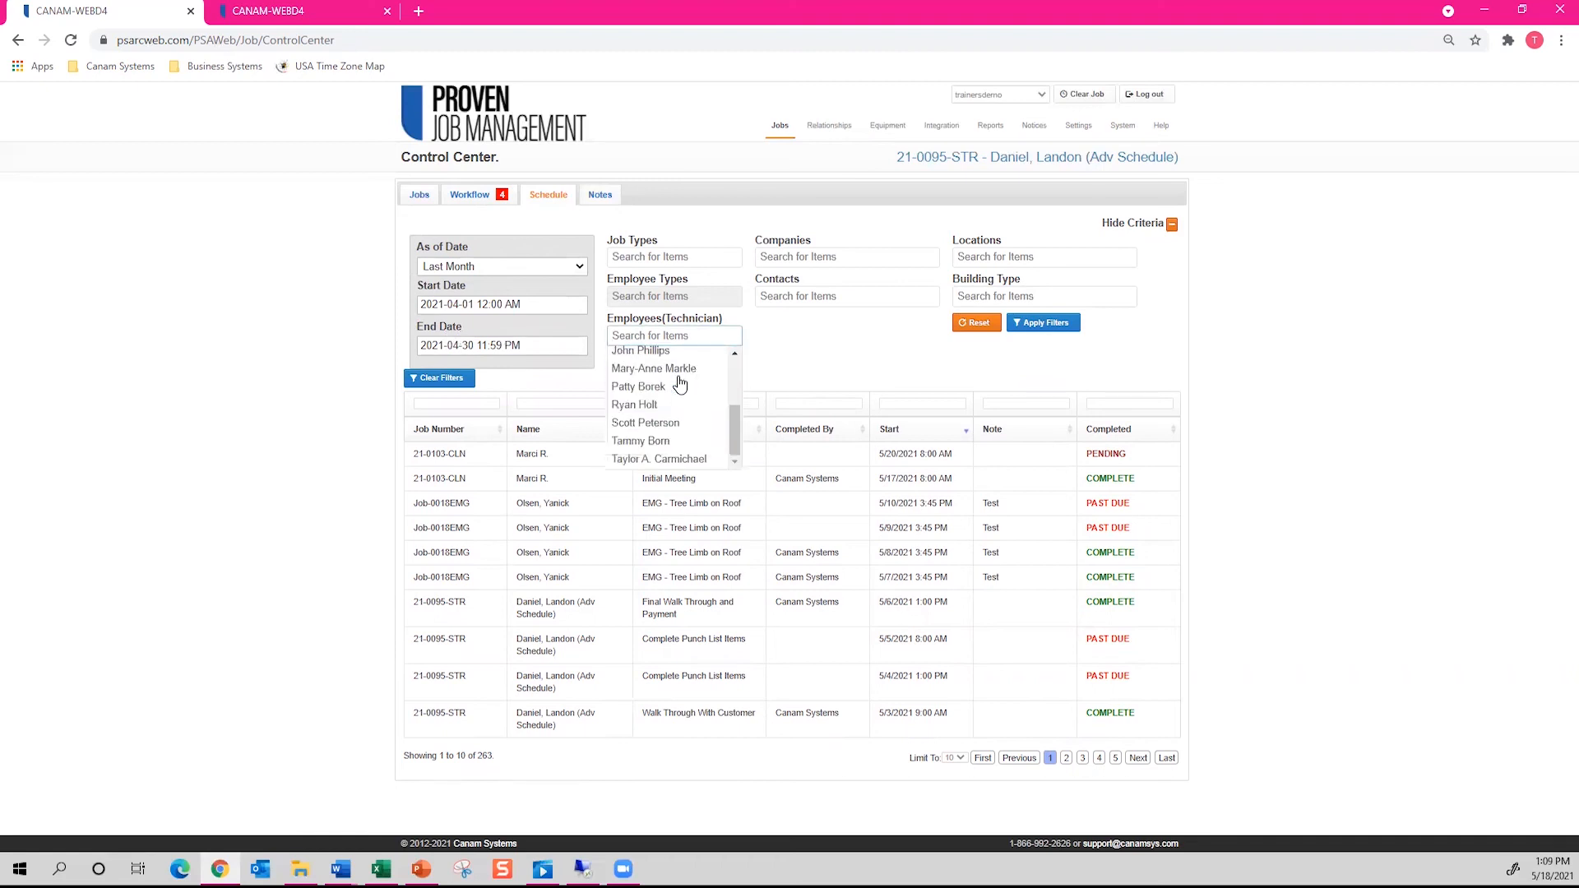
click(657, 459)
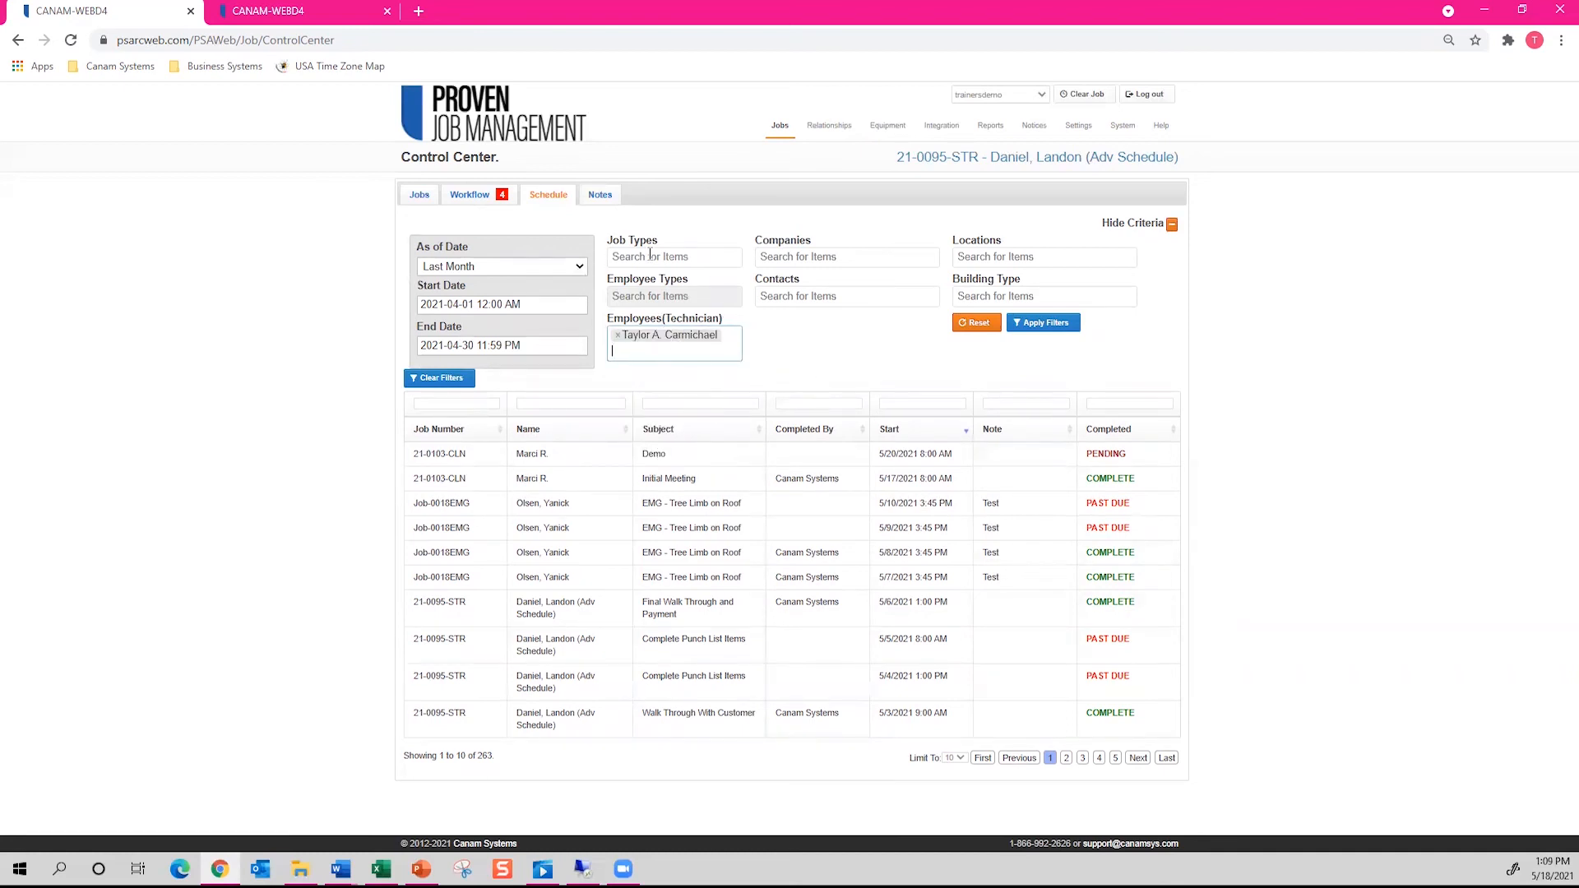
click(1037, 324)
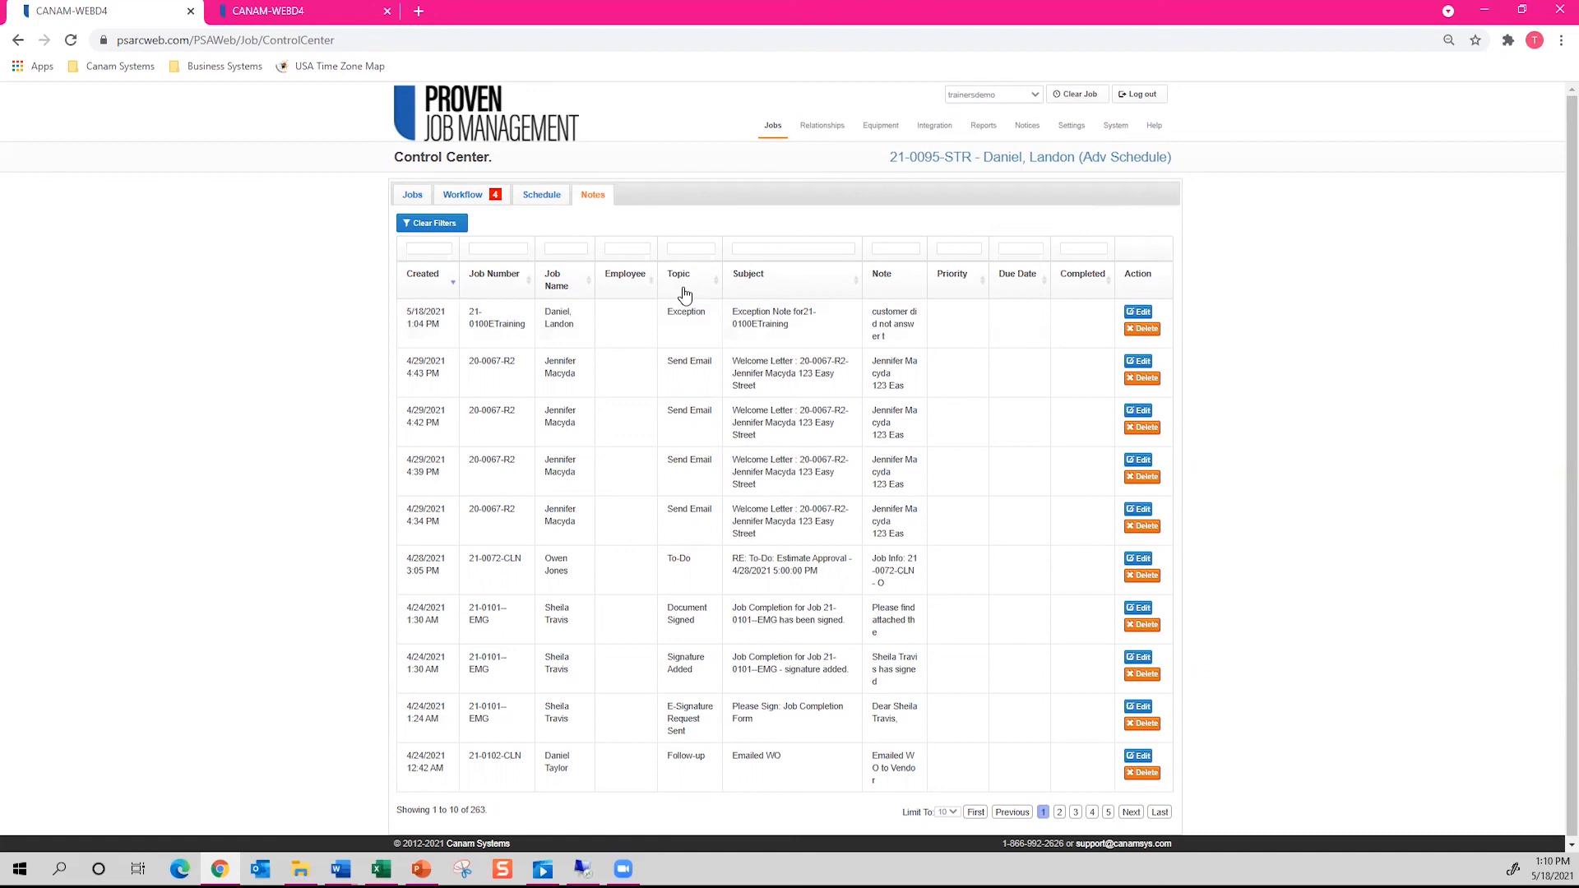
Filter the Control Center notes by the To-Do topic.
click(686, 247)
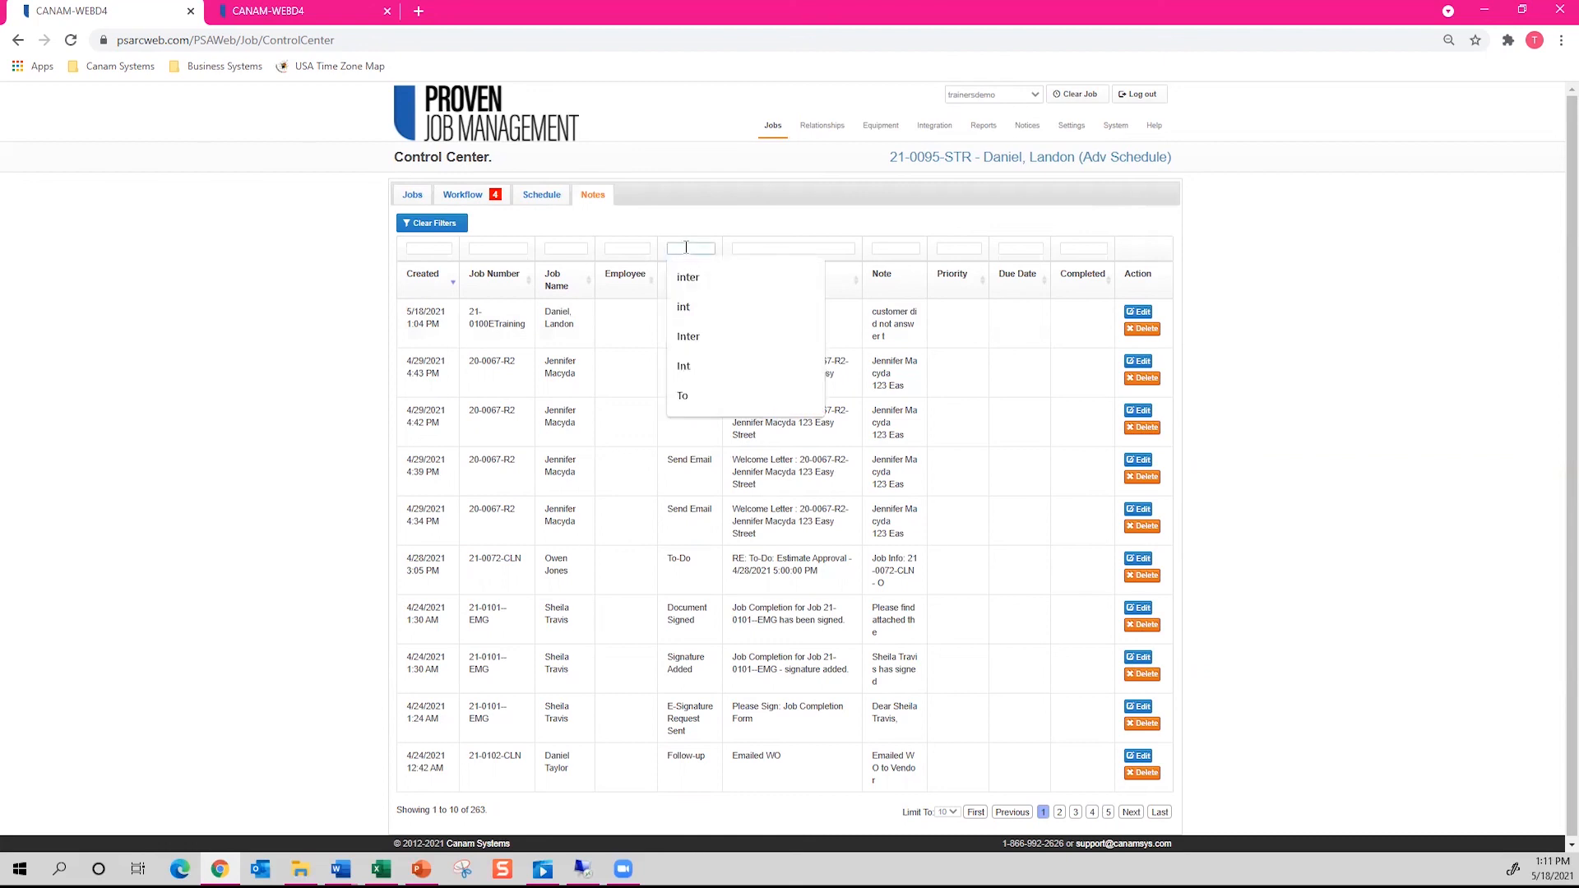
text(to-d)
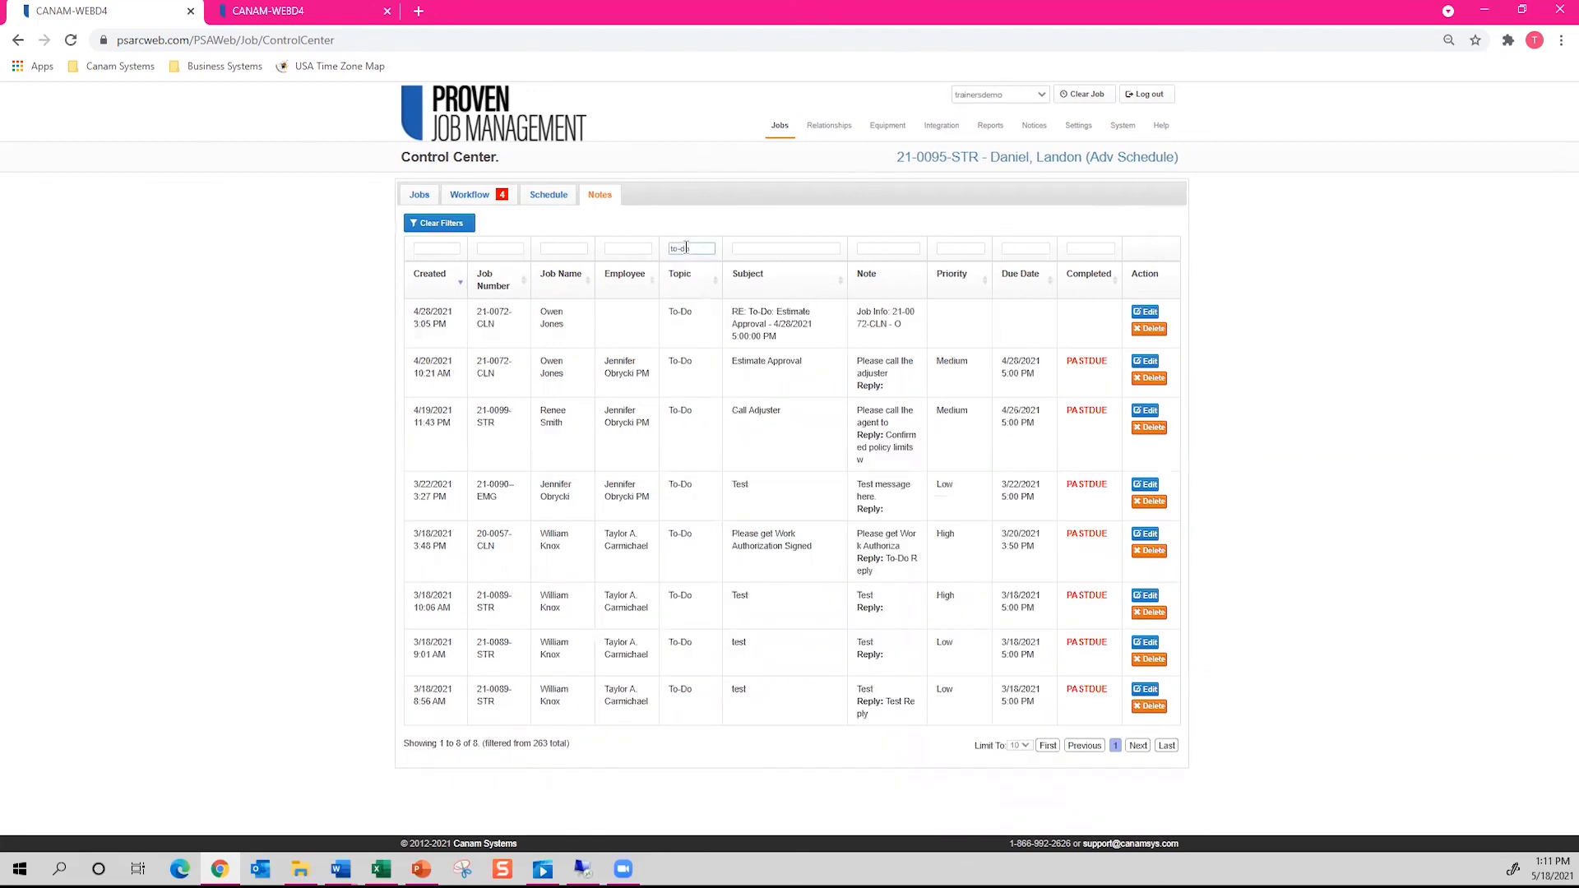